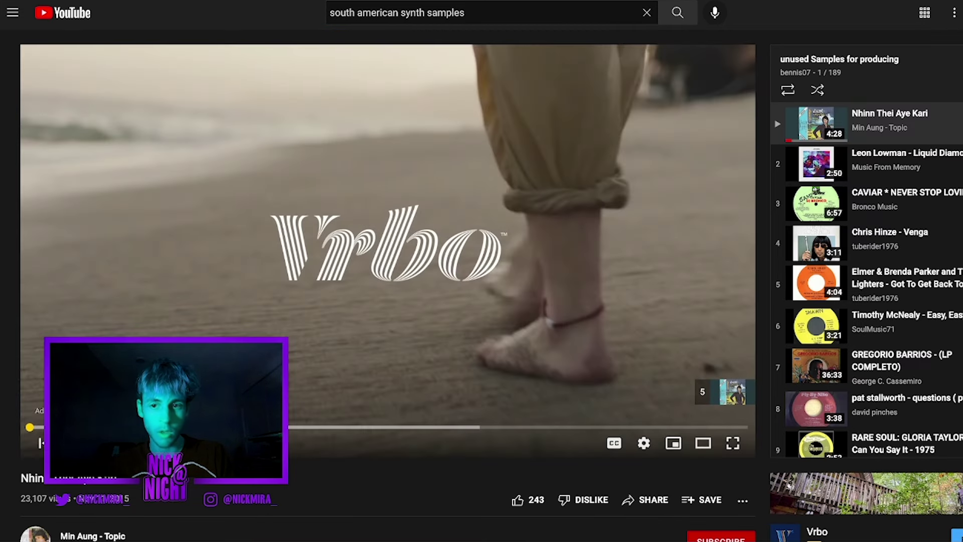
Browse the "unused Samples for producing" video playlist for sample candidates
{"action": "scroll", "coordinate": [866, 150], "scroll_direction": "down", "scroll_amount": 8}
{"action": "scroll", "coordinate": [867, 280], "scroll_direction": "down", "scroll_amount": 18}
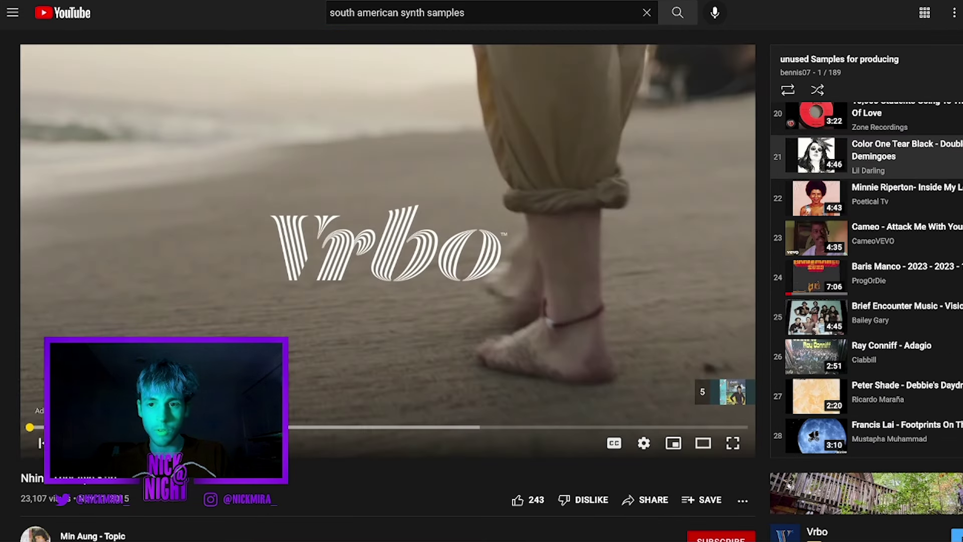
{"action": "scroll", "coordinate": [866, 278], "scroll_direction": "down", "scroll_amount": 15}
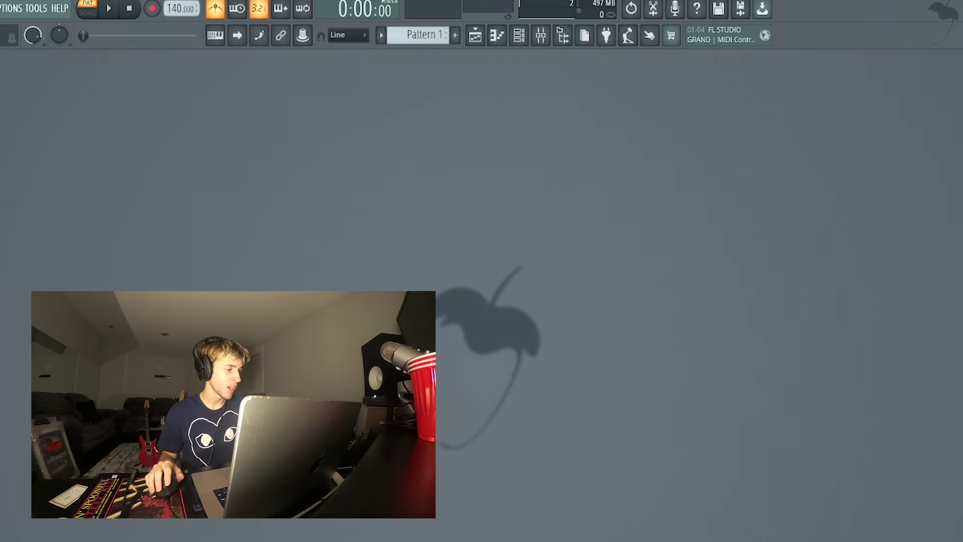
Switch to FL Studio and place the future prospect, Moonset 2 and feather bed audio files on playlist Tracks 1 to 3
{"action": "key", "text": "F5"}
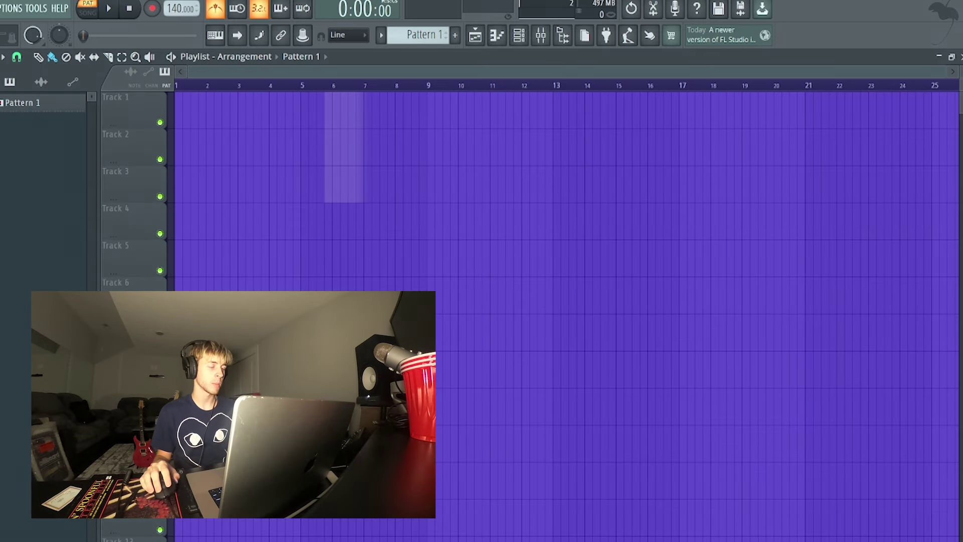
{"action": "left_click_drag", "start_coordinate": [331, 112], "coordinate": [331, 111]}
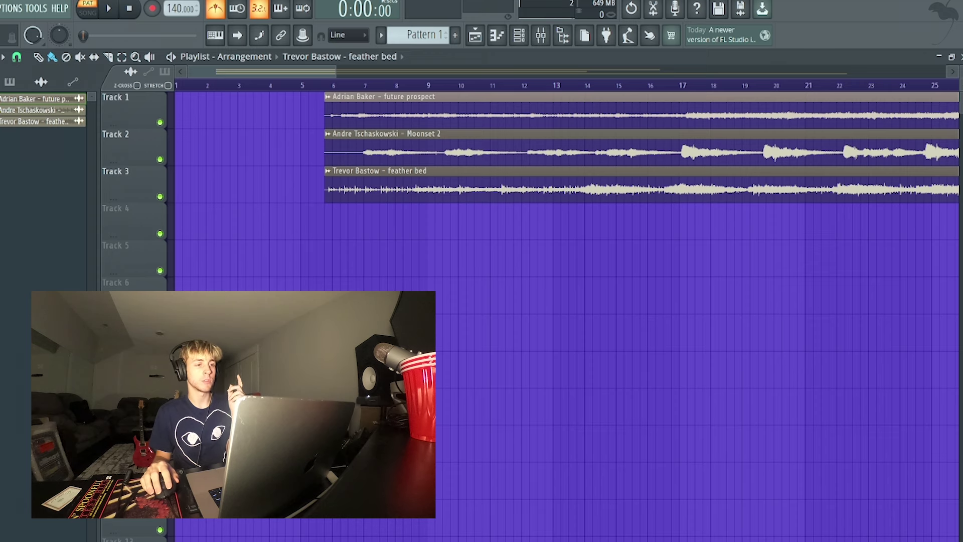
Set playback to song mode and move the future prospect clip to the beginning of Track 1
{"action": "scroll", "coordinate": [329, 115], "scroll_direction": "up", "scroll_amount": 3}
{"action": "scroll", "coordinate": [351, 114], "scroll_direction": "down", "scroll_amount": 1}
{"action": "key", "text": "l"}
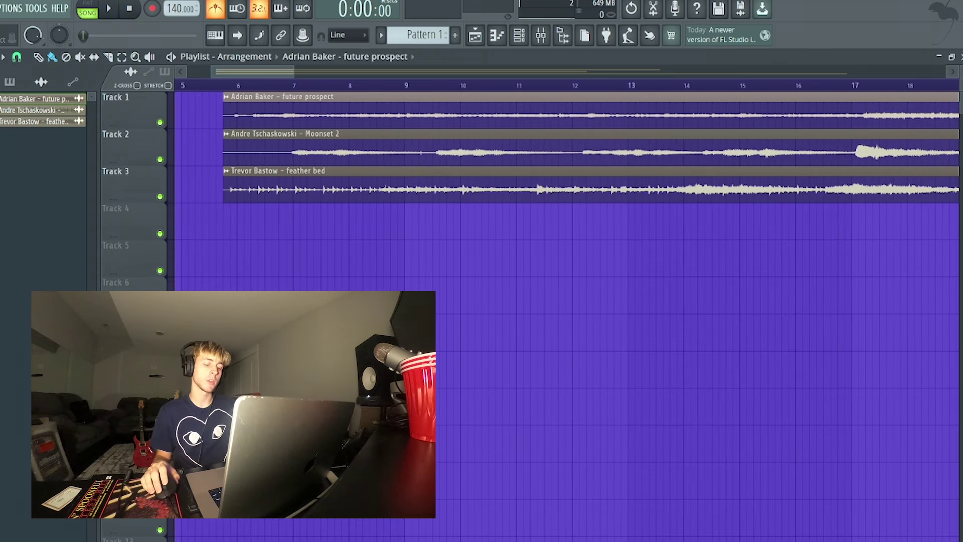
{"action": "left_click_drag", "start_coordinate": [383, 114], "coordinate": [155, 114]}
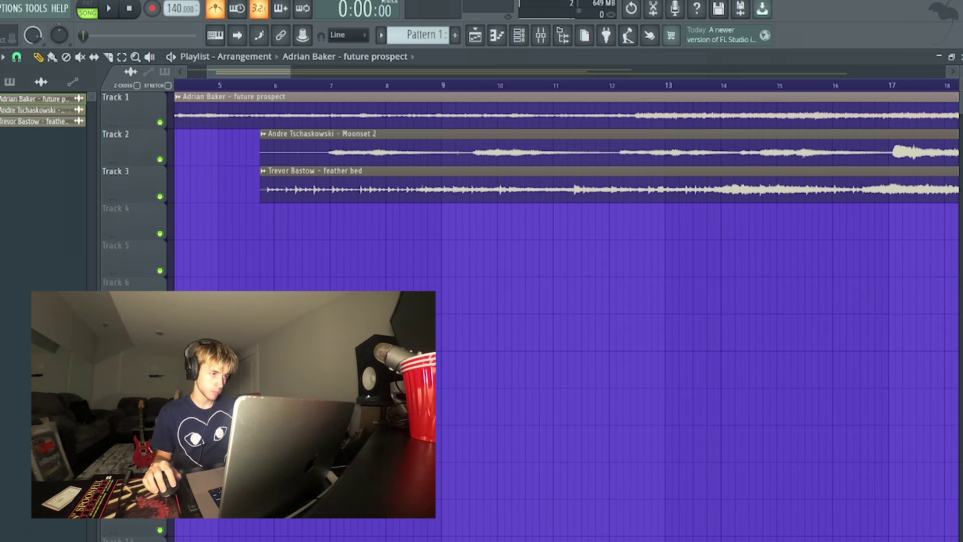
{"action": "scroll", "coordinate": [451, 151], "scroll_direction": "left", "scroll_amount": 3}
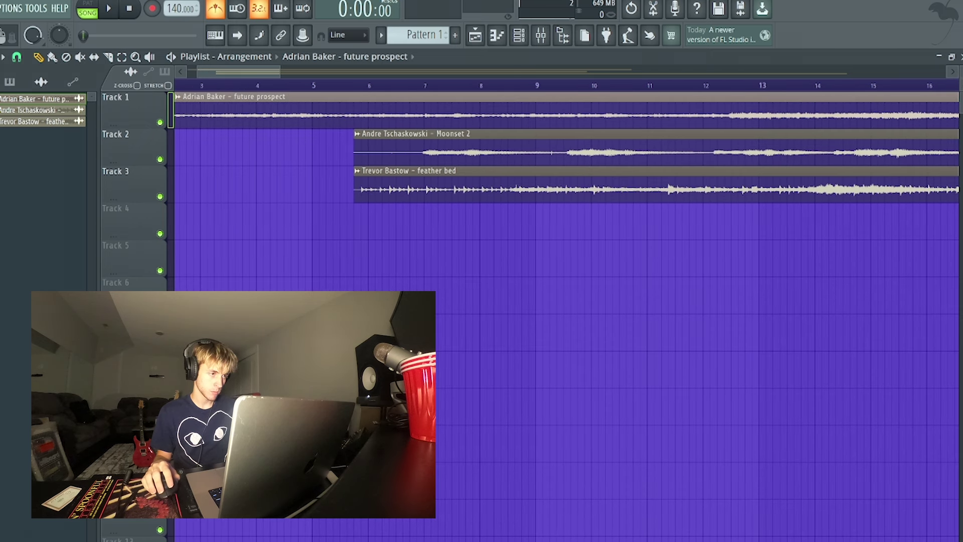
Solo Track 1 and play the future prospect sample from its beginning
{"action": "right_click", "coordinate": [160, 122]}
{"action": "scroll", "coordinate": [201, 115], "scroll_direction": "down", "scroll_amount": 5}
{"action": "key", "text": "space"}
{"action": "scroll", "coordinate": [185, 116], "scroll_direction": "up", "scroll_amount": 4}
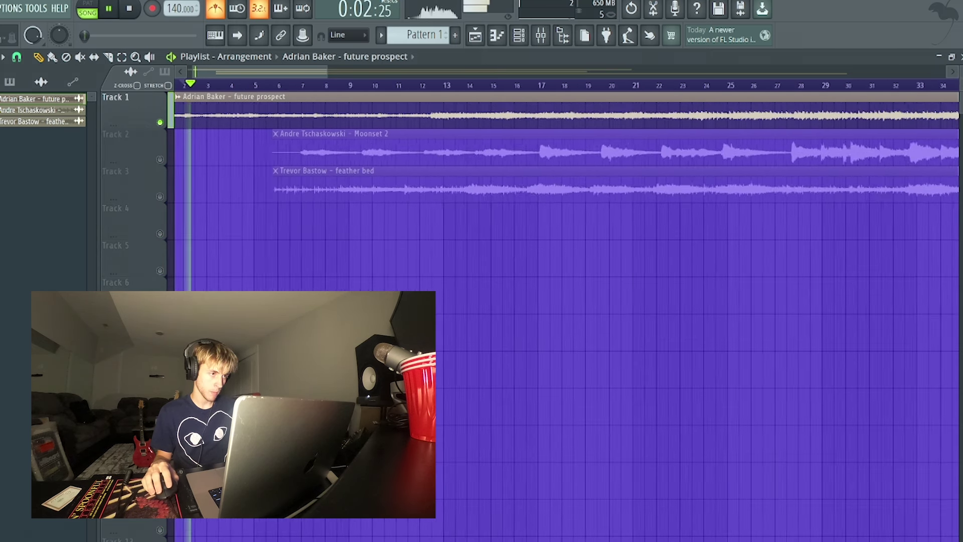
{"action": "scroll", "coordinate": [185, 116], "scroll_direction": "up", "scroll_amount": 3}
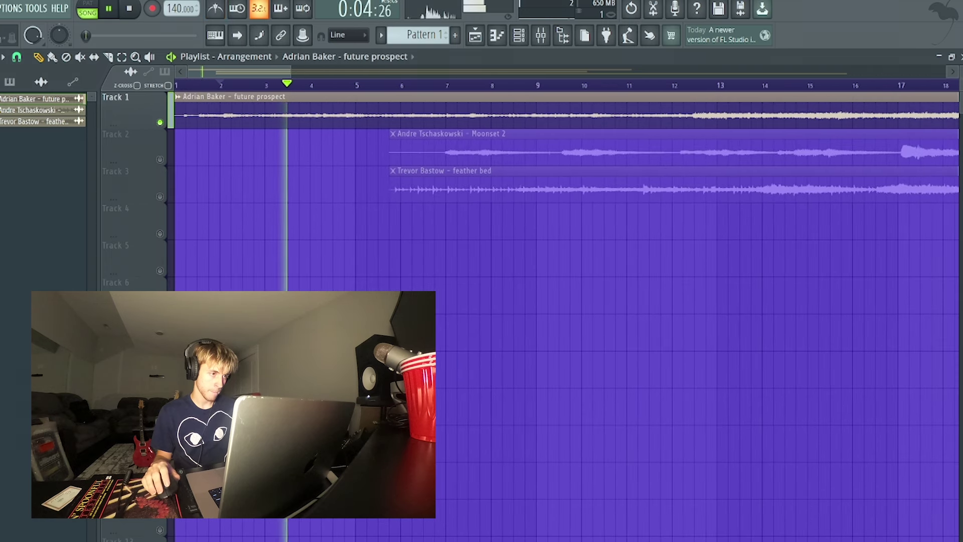
Slice off the quiet lead-in at the start of the future prospect clip and remove it
{"action": "scroll", "coordinate": [199, 115], "scroll_direction": "up", "scroll_amount": 3}
{"action": "left_click", "coordinate": [206, 84]}
{"action": "left_click", "coordinate": [195, 84]}
{"action": "scroll", "coordinate": [195, 115], "scroll_direction": "up", "scroll_amount": 8}
{"action": "key", "text": "c"}
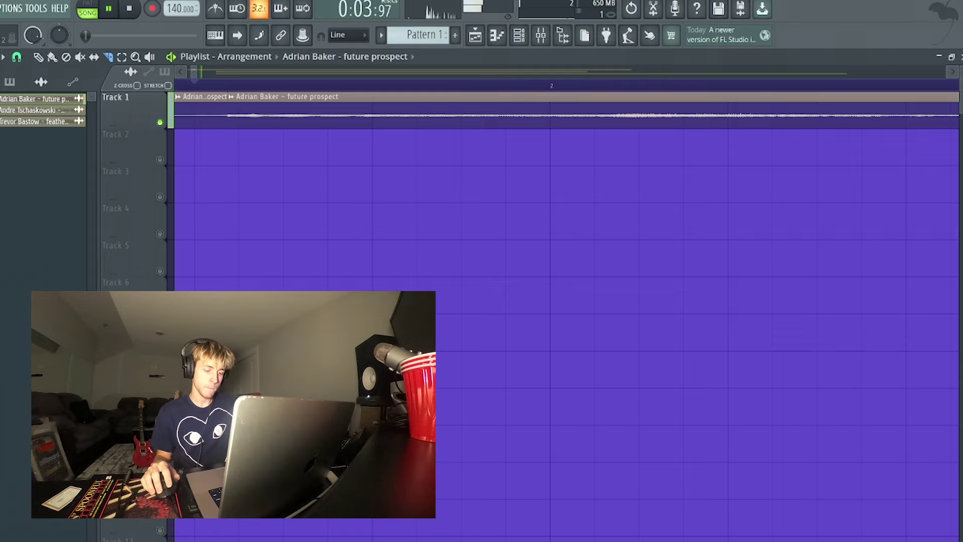
{"action": "key", "text": "c"}
{"action": "scroll", "coordinate": [251, 115], "scroll_direction": "down", "scroll_amount": 10}
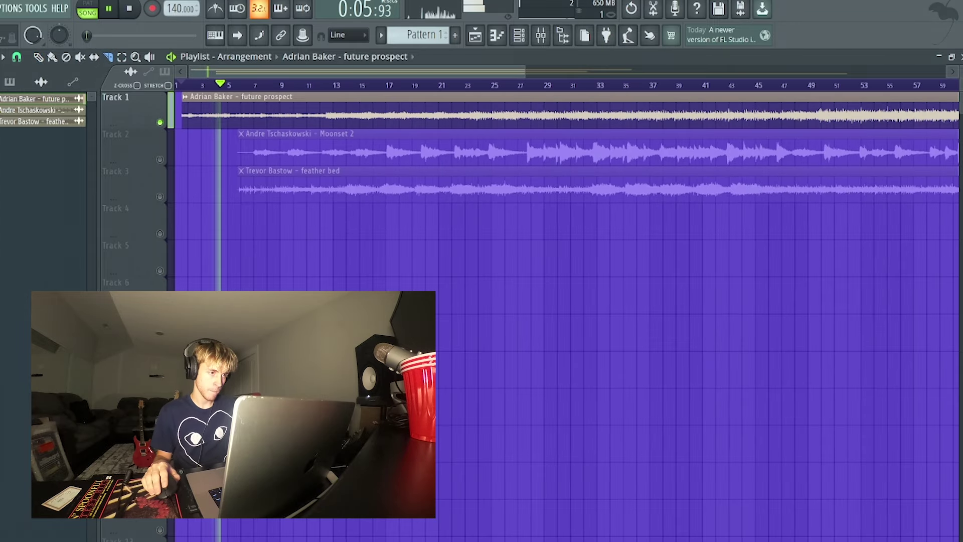
Cut the future prospect clip to a four-bar loop, repeat it from bar 5, and check its timing against the metronome
{"action": "scroll", "coordinate": [225, 116], "scroll_direction": "up", "scroll_amount": 4}
{"action": "scroll", "coordinate": [200, 116], "scroll_direction": "up", "scroll_amount": 2}
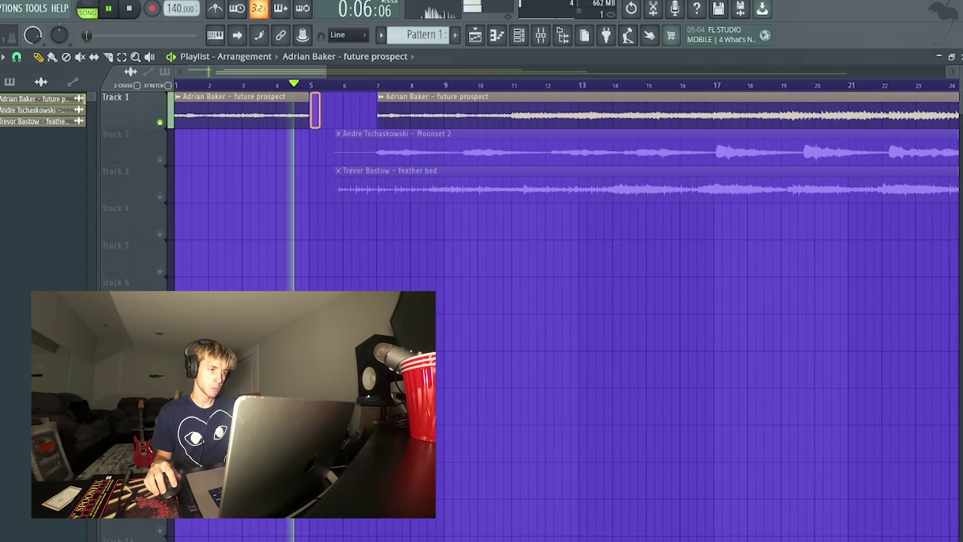
{"action": "left_click_drag", "start_coordinate": [377, 108], "coordinate": [375, 108]}
{"action": "left_click", "coordinate": [215, 9]}
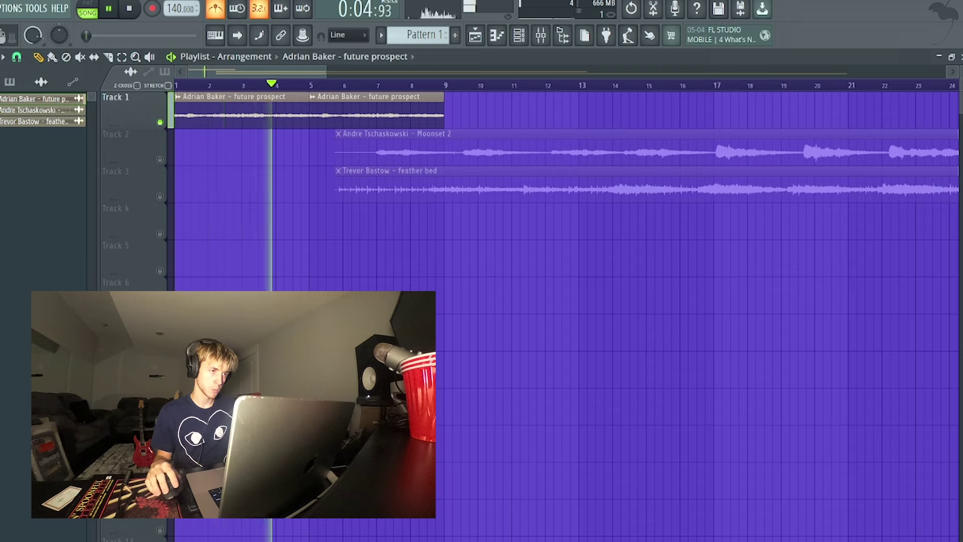
{"action": "left_click", "coordinate": [215, 9]}
{"action": "key", "text": "space"}
View the future prospect clip's channel settings and replay its loop from several points between bars 1 and 7
{"action": "double_click", "coordinate": [231, 115]}
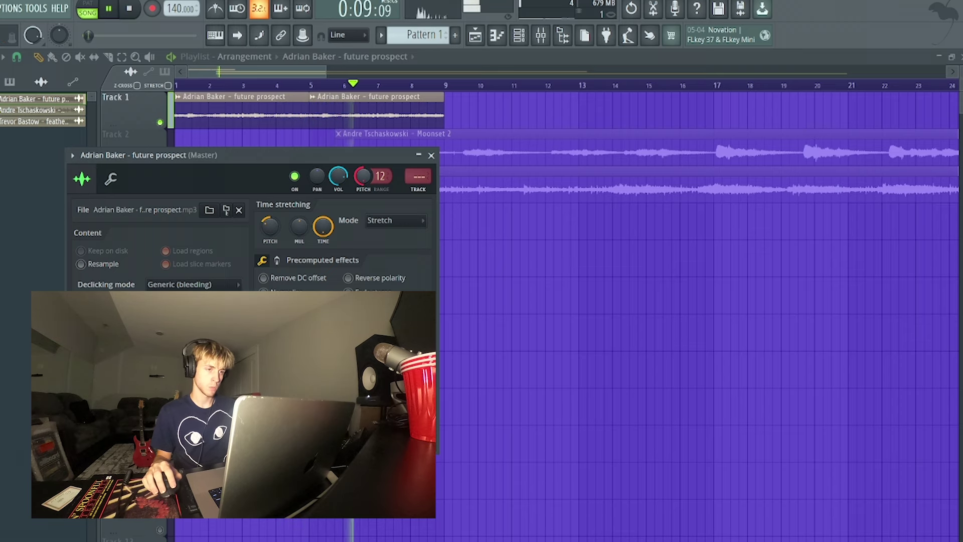
{"action": "key", "text": "Escape"}
{"action": "left_click", "coordinate": [378, 85]}
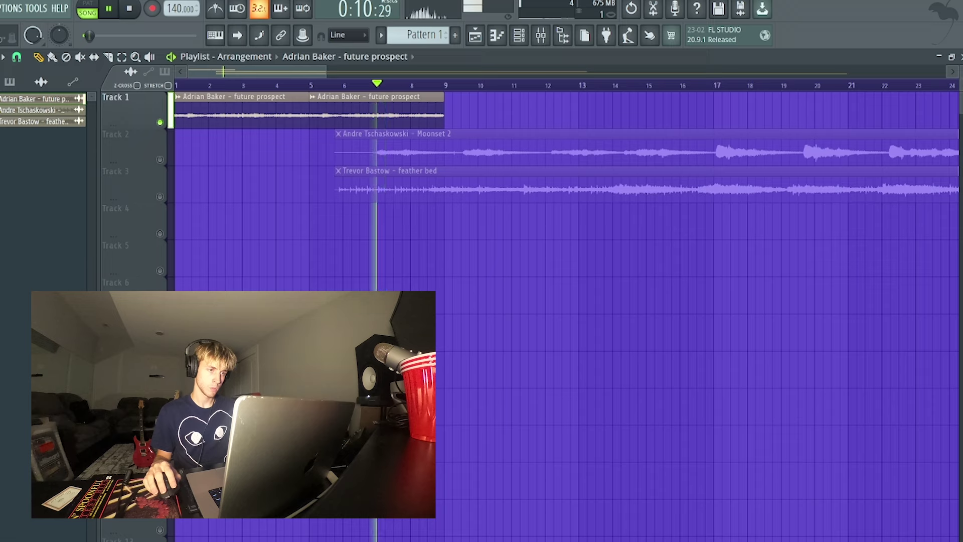
{"action": "left_click", "coordinate": [344, 85]}
{"action": "left_click", "coordinate": [318, 84]}
{"action": "left_click", "coordinate": [310, 84]}
{"action": "left_click", "coordinate": [310, 84]}
{"action": "left_click", "coordinate": [176, 84]}
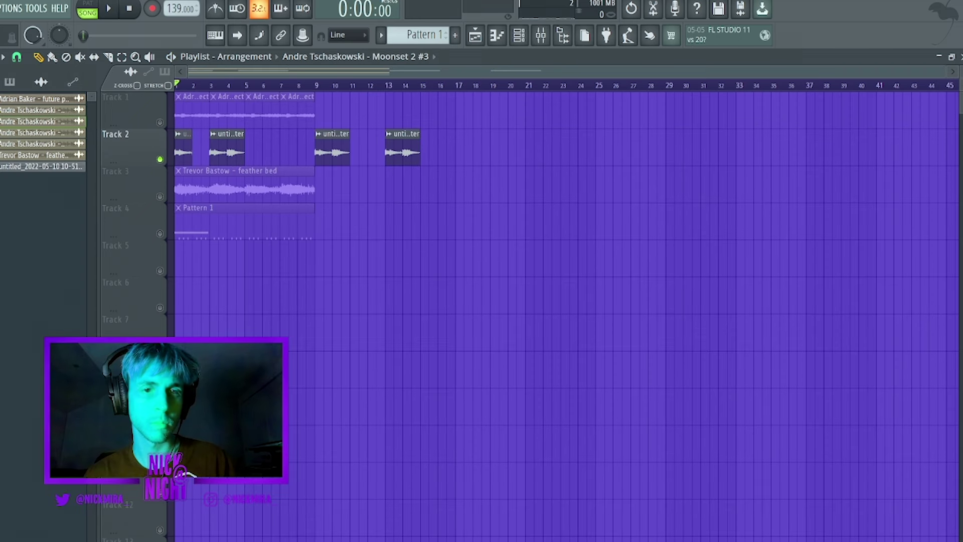
Place the full Moonset 2 sample on Track 2 after the existing clips and start playback
{"action": "left_click", "coordinate": [40, 110]}
{"action": "left_click_drag", "start_coordinate": [597, 147], "coordinate": [440, 147]}
{"action": "key", "text": "space"}
Listen through the Moonset 2 clip, replaying its closing notes around bars 54 to 60
{"action": "left_click", "coordinate": [613, 84]}
{"action": "left_click_drag", "start_coordinate": [616, 85], "coordinate": [726, 85]}
{"action": "scroll", "coordinate": [721, 84], "scroll_direction": "down", "scroll_amount": 3}
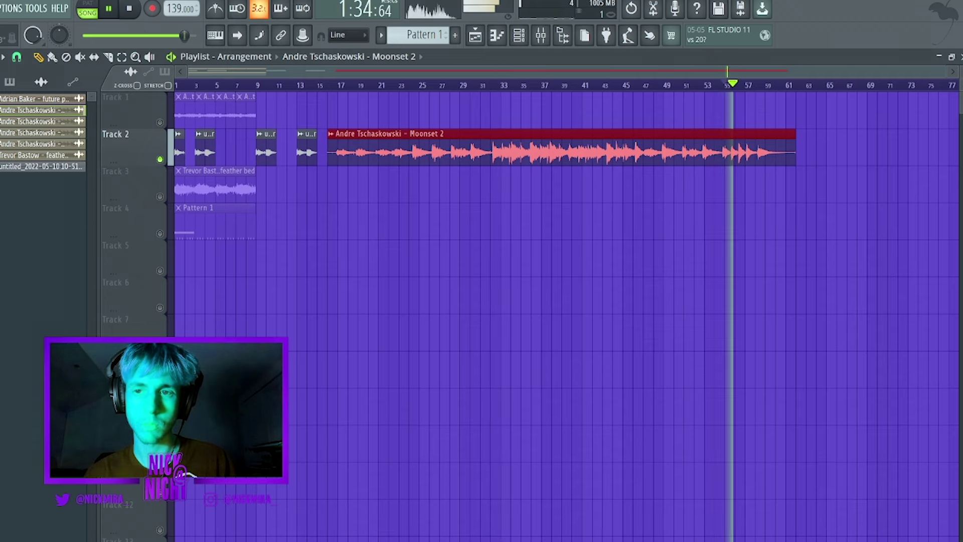
{"action": "scroll", "coordinate": [726, 85], "scroll_direction": "up", "scroll_amount": 5}
{"action": "left_click", "coordinate": [482, 85]}
{"action": "scroll", "coordinate": [534, 85], "scroll_direction": "up", "scroll_amount": 3}
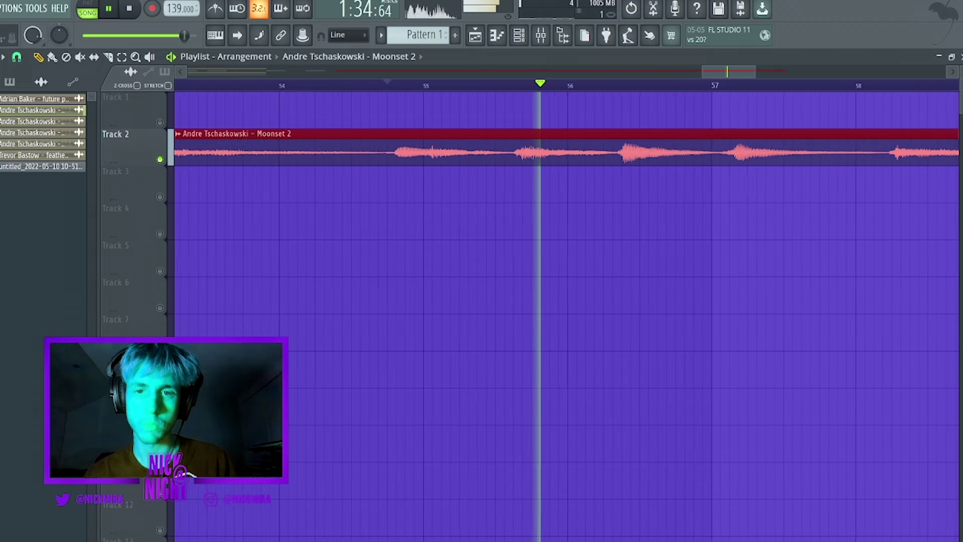
{"action": "left_click", "coordinate": [466, 85]}
{"action": "left_click", "coordinate": [440, 85]}
{"action": "left_click", "coordinate": [441, 85]}
{"action": "scroll", "coordinate": [441, 84], "scroll_direction": "down", "scroll_amount": 4}
{"action": "left_click", "coordinate": [437, 85]}
{"action": "left_click", "coordinate": [609, 85]}
{"action": "left_click", "coordinate": [557, 85]}
{"action": "left_click", "coordinate": [545, 85]}
{"action": "left_click", "coordinate": [512, 84]}
{"action": "left_click", "coordinate": [503, 85]}
{"action": "left_click", "coordinate": [486, 85]}
{"action": "left_click", "coordinate": [495, 85]}
{"action": "scroll", "coordinate": [533, 85], "scroll_direction": "up", "scroll_amount": 1}
{"action": "scroll", "coordinate": [543, 85], "scroll_direction": "up", "scroll_amount": 2}
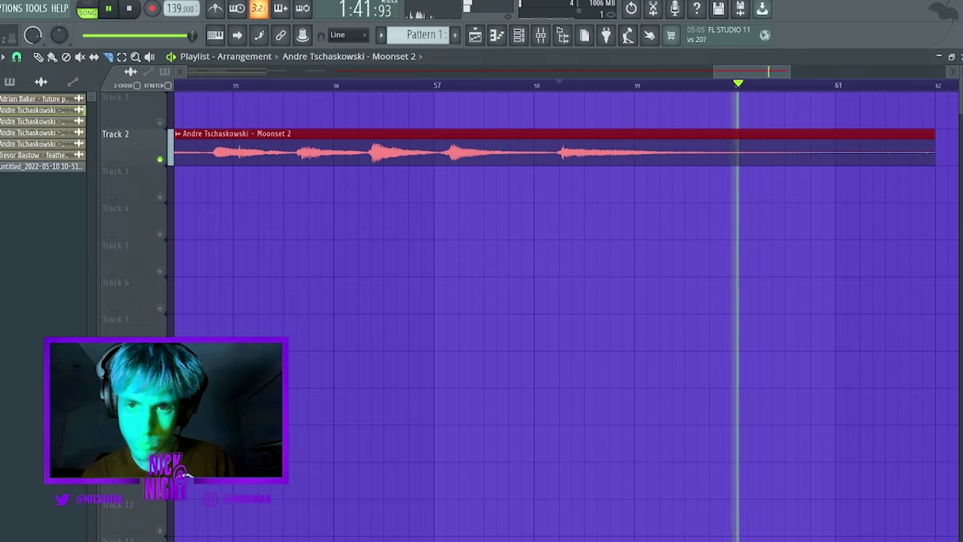
Slice the Moonset 2 clip just before its notes near bars 57 and 58, and replay the notes preceding the cuts
{"action": "left_click_drag", "start_coordinate": [557, 127], "coordinate": [557, 172]}
{"action": "key", "text": "space"}
{"action": "key", "text": "space"}
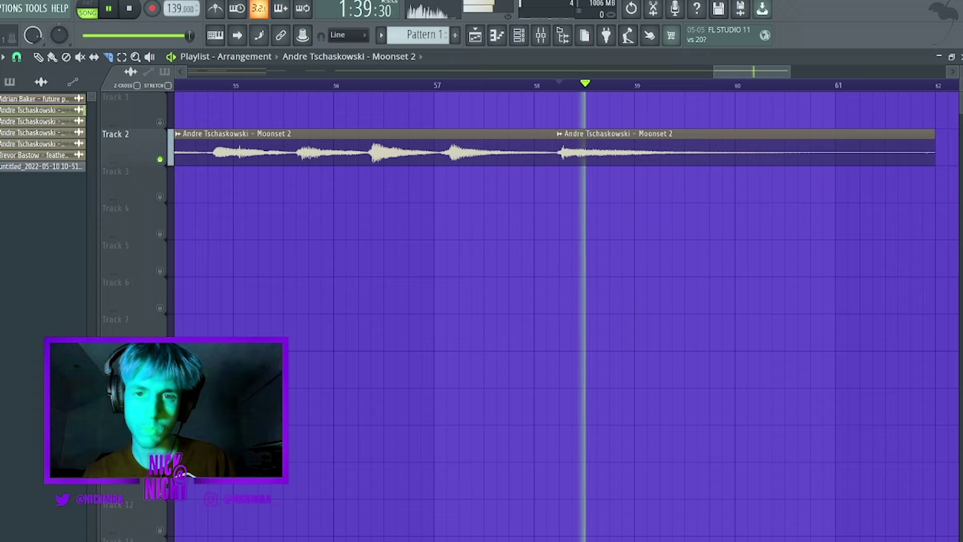
{"action": "left_click", "coordinate": [434, 85]}
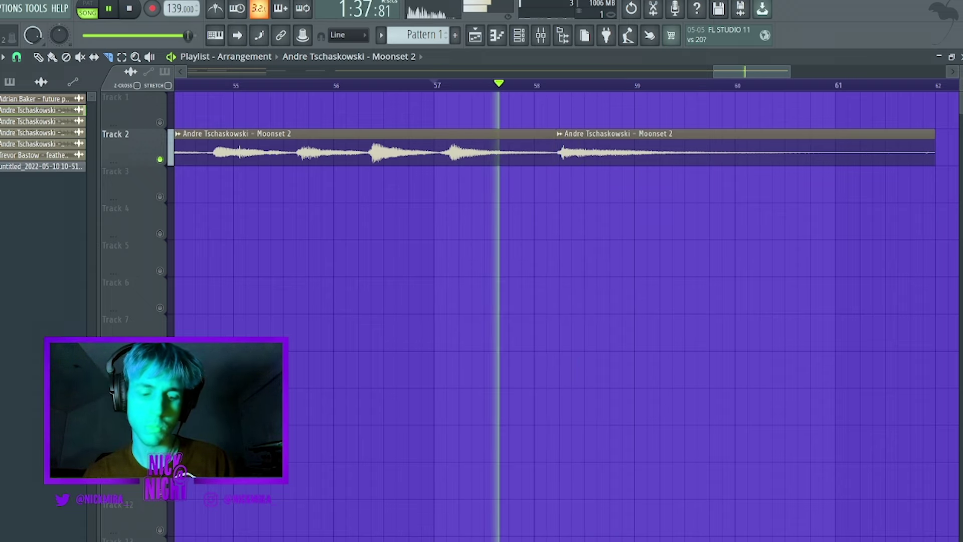
{"action": "key", "text": "space"}
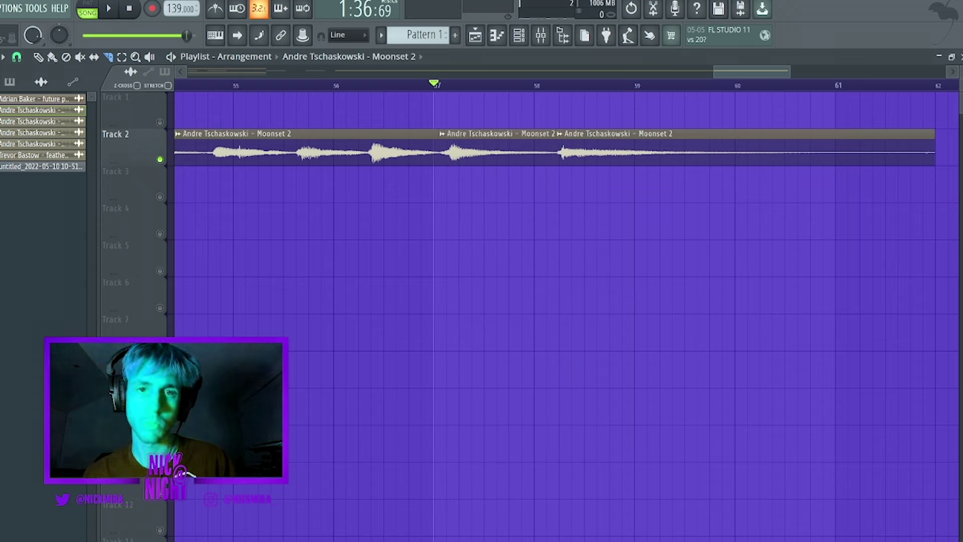
{"action": "left_click", "coordinate": [372, 85]}
{"action": "key", "text": "space"}
{"action": "left_click", "coordinate": [284, 85]}
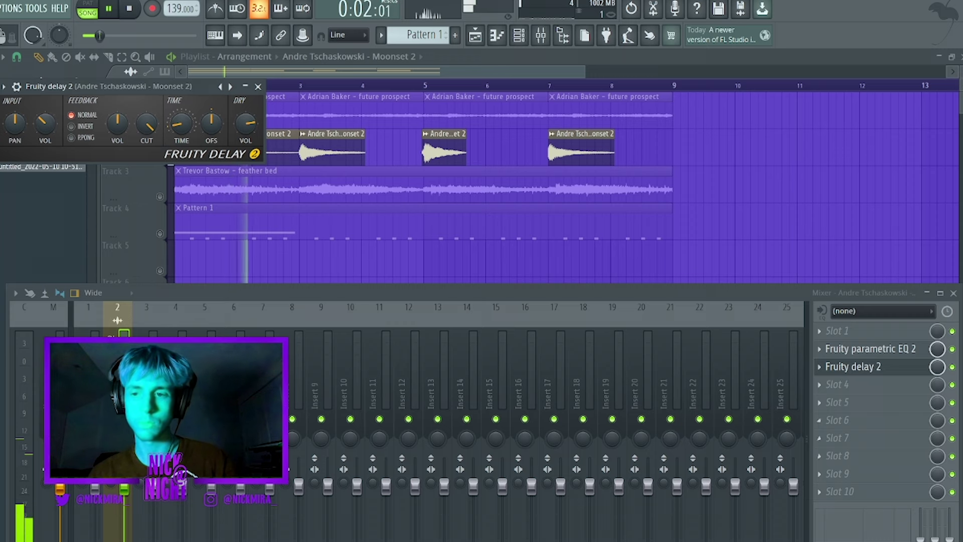
Review the Fruity delay 2 and Fruity parametric EQ 2 effects on the Moonset 2 mixer track, closing the mixer when done
{"action": "key", "text": "Escape"}
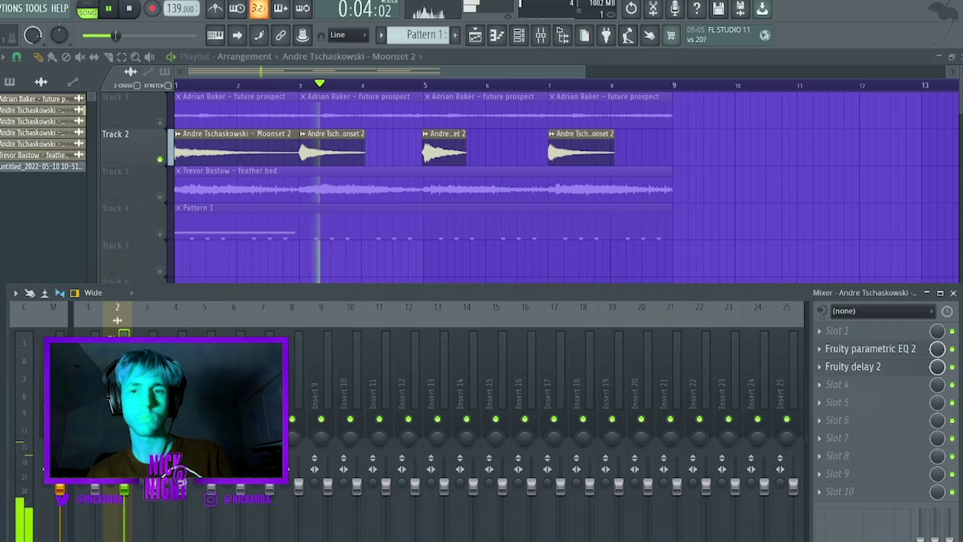
{"action": "left_click", "coordinate": [870, 349]}
{"action": "left_click", "coordinate": [870, 349]}
{"action": "left_click", "coordinate": [870, 349]}
{"action": "left_click", "coordinate": [870, 349]}
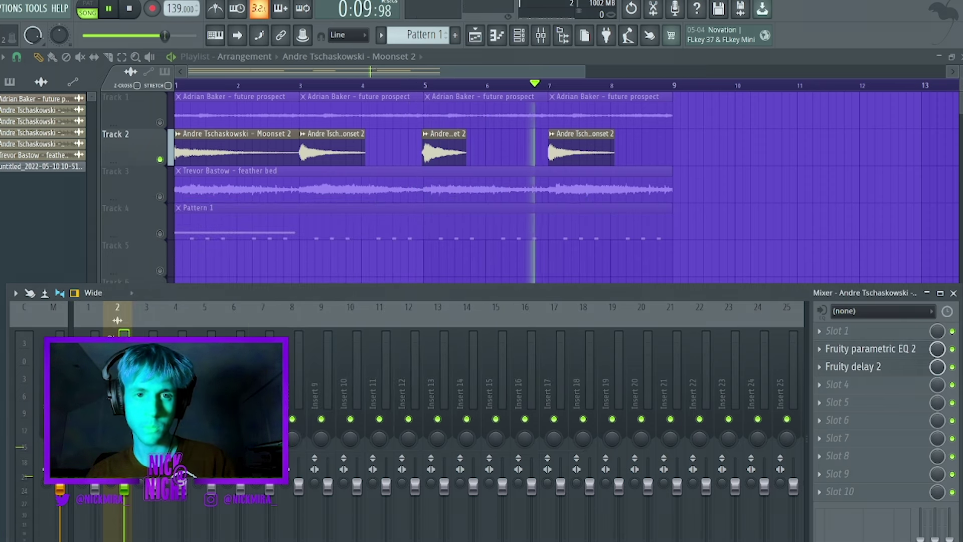
{"action": "key", "text": "F9"}
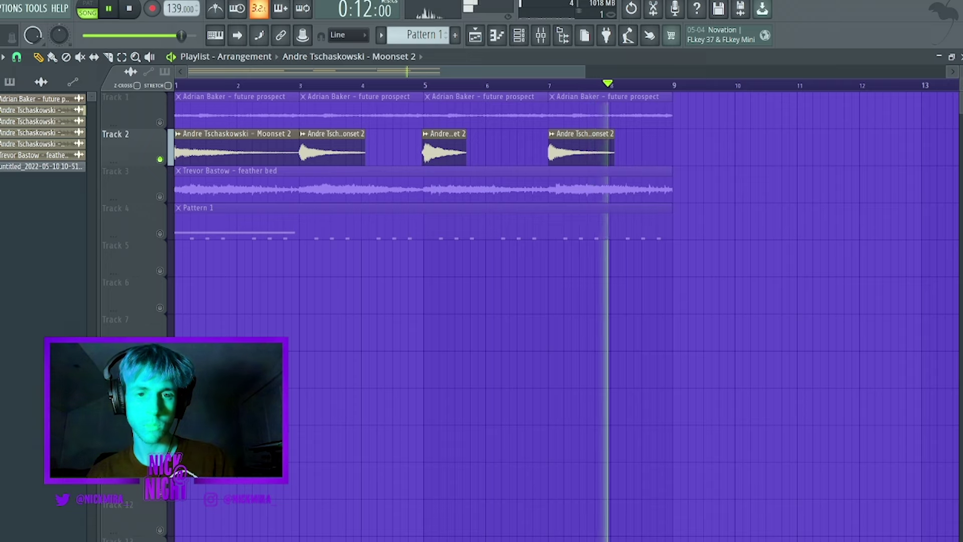
Colour the Moonset 2 clips green and rename them SECOND SAMPLE
{"action": "key", "text": "Return"}
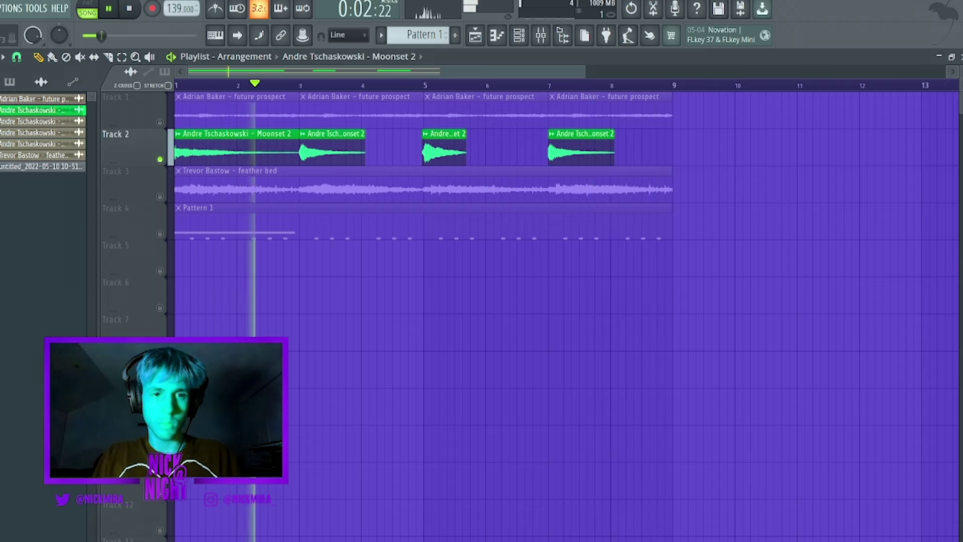
{"action": "type", "text": "SECOND SAMPLE"}
{"action": "key", "text": "Return"}
Solo Track 3 and play the third sample
{"action": "key", "text": "space"}
{"action": "right_click", "coordinate": [160, 197]}
{"action": "key", "text": "space"}
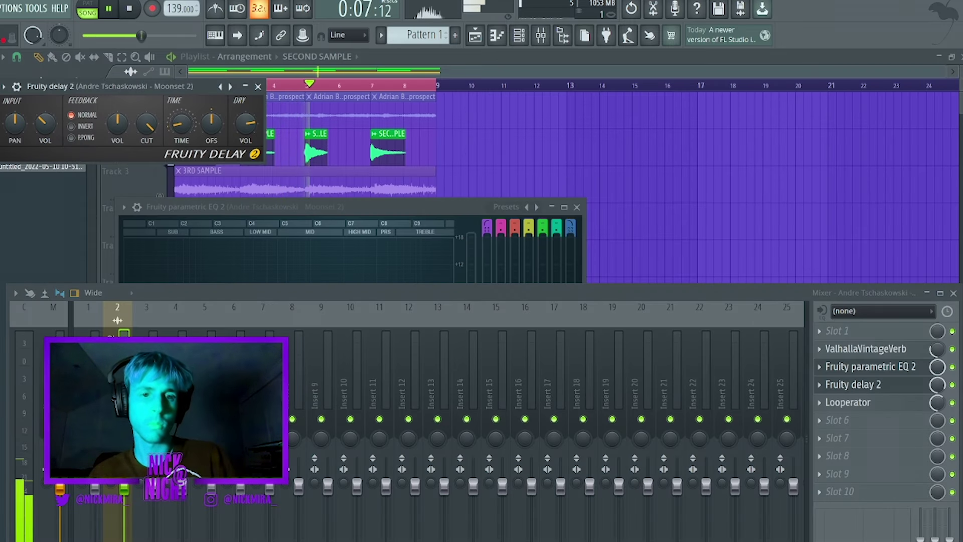
Close the Fruity delay 2, Fruity parametric EQ 2 and mixer windows and stop playback
{"action": "key", "text": "Escape"}
{"action": "key", "text": "Escape"}
{"action": "key", "text": "Escape"}
{"action": "key", "text": "space"}
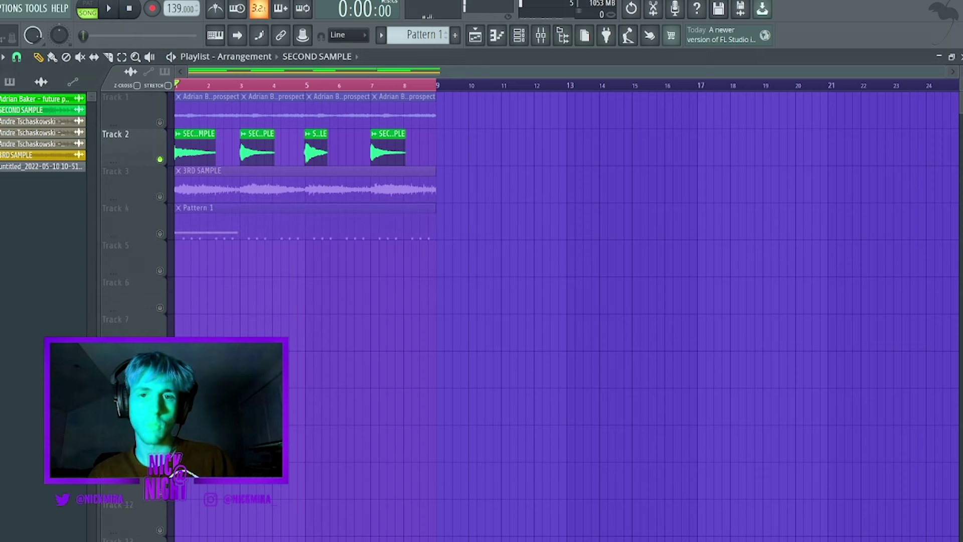
{"action": "key", "text": "ctrl+a"}
{"action": "key", "text": "ctrl+d"}
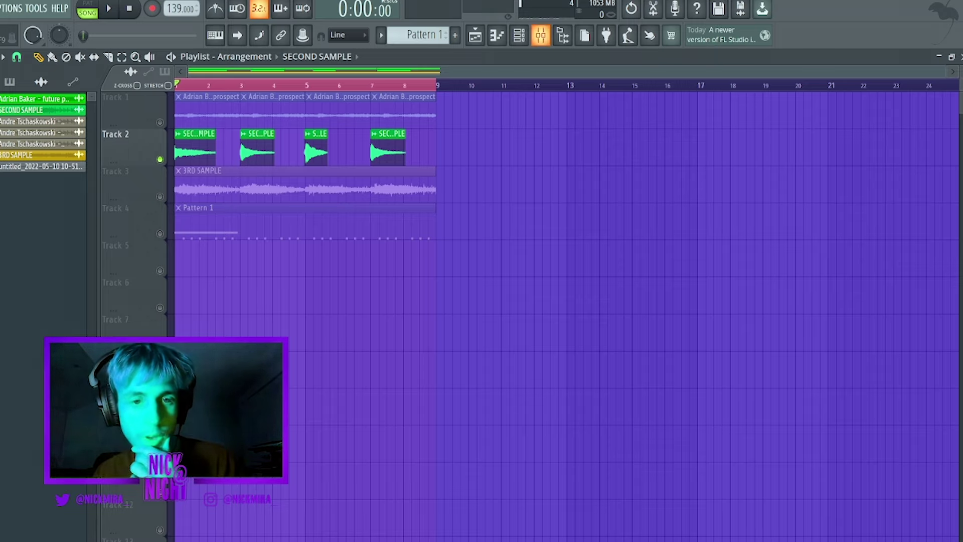
Inspect the EQ and delay on SECOND SAMPLE's mixer track, and play the loop to hear the effects chain
{"action": "key", "text": "F9"}
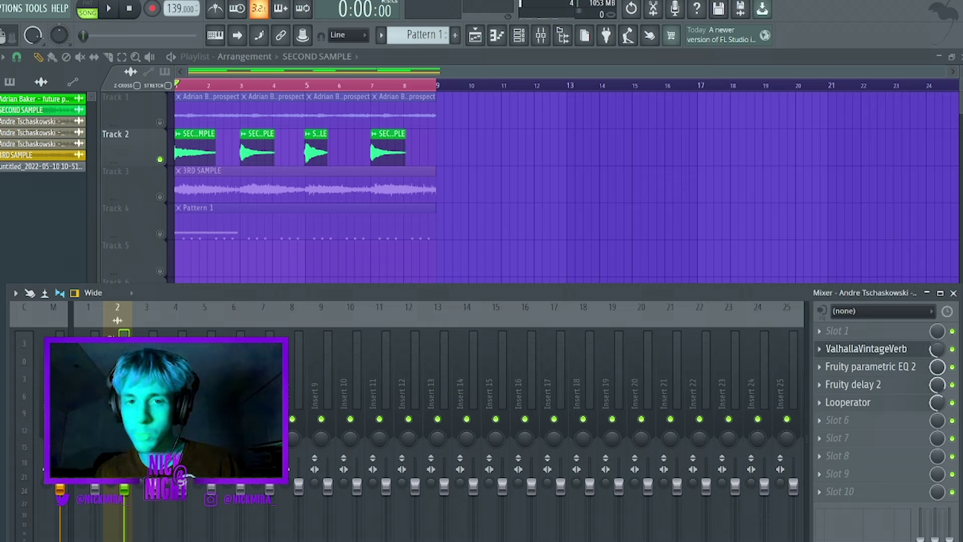
{"action": "left_click", "coordinate": [871, 367]}
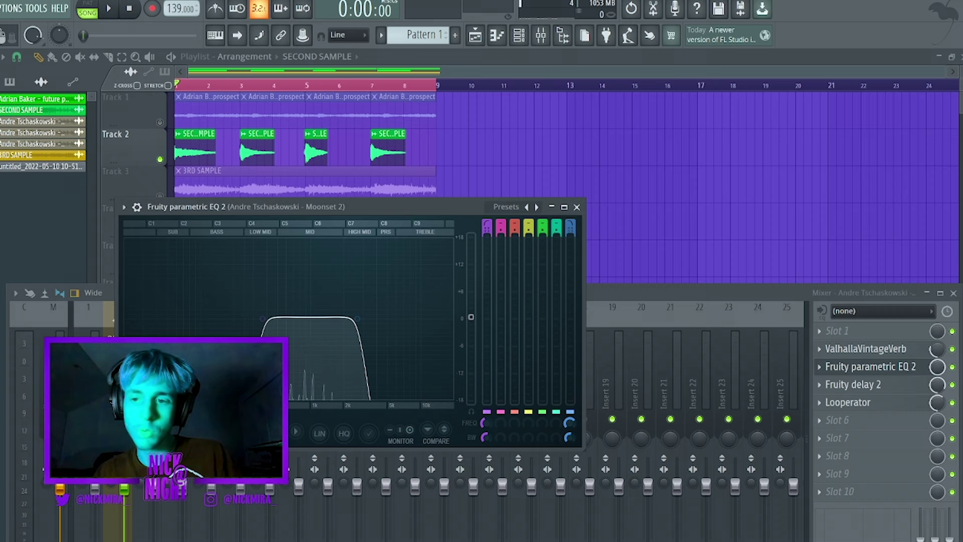
{"action": "left_click", "coordinate": [870, 367]}
{"action": "left_click", "coordinate": [854, 385]}
{"action": "left_click", "coordinate": [853, 385]}
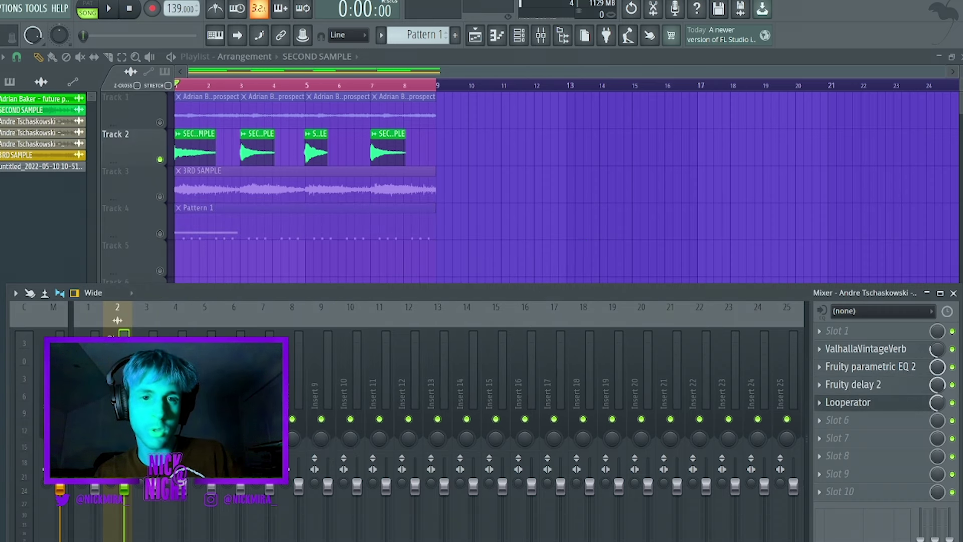
{"action": "key", "text": "space"}
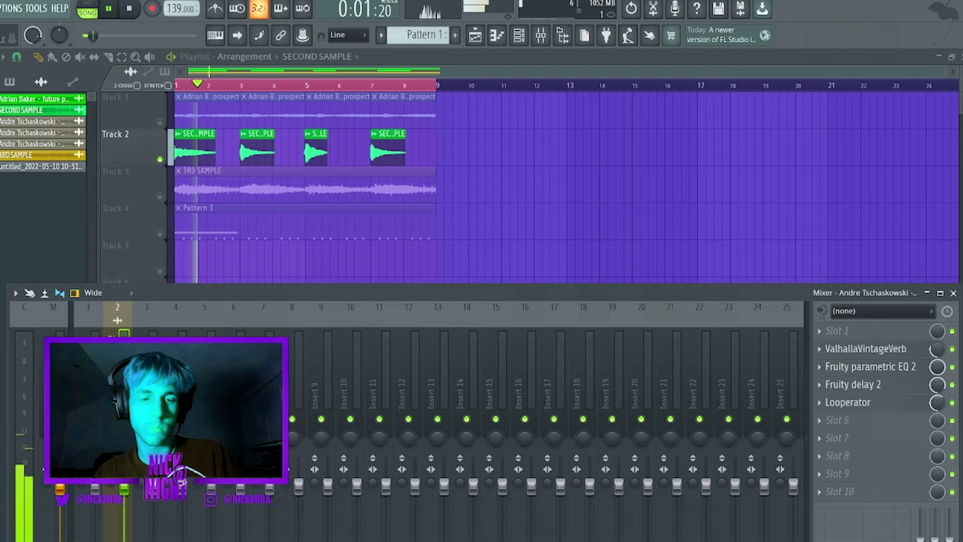
{"action": "key", "text": "F9"}
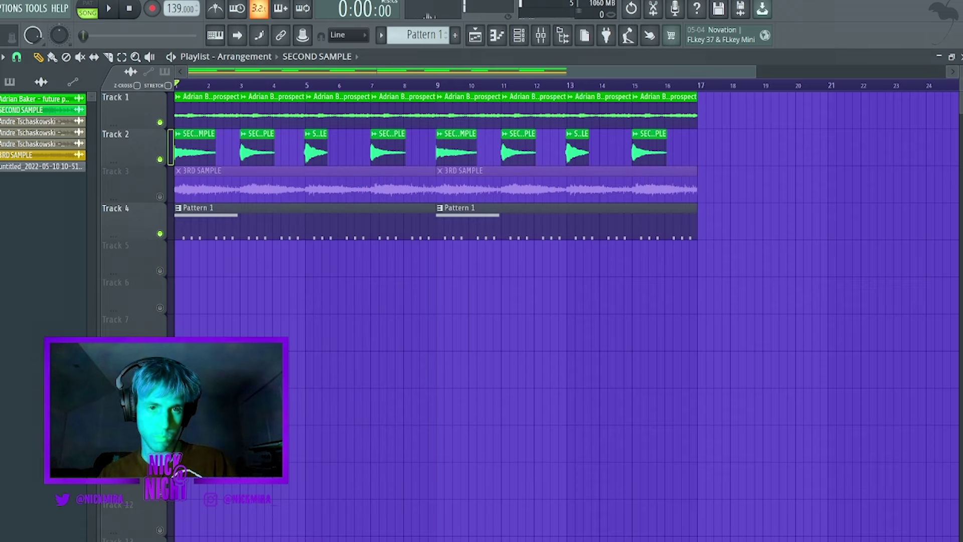
Play the arrangement while looking over Pattern 1's channels and the FL Keys notes
{"action": "key", "text": "space"}
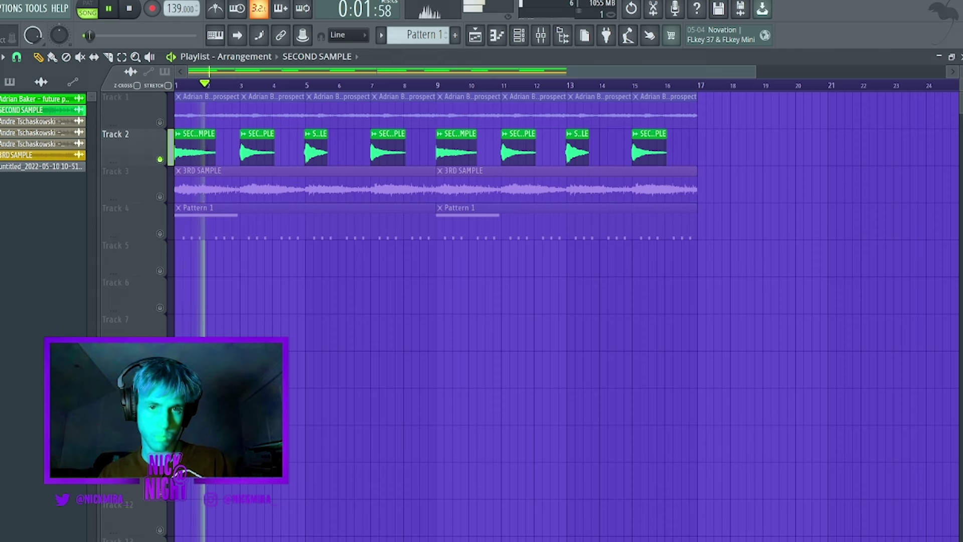
{"action": "key", "text": "F6"}
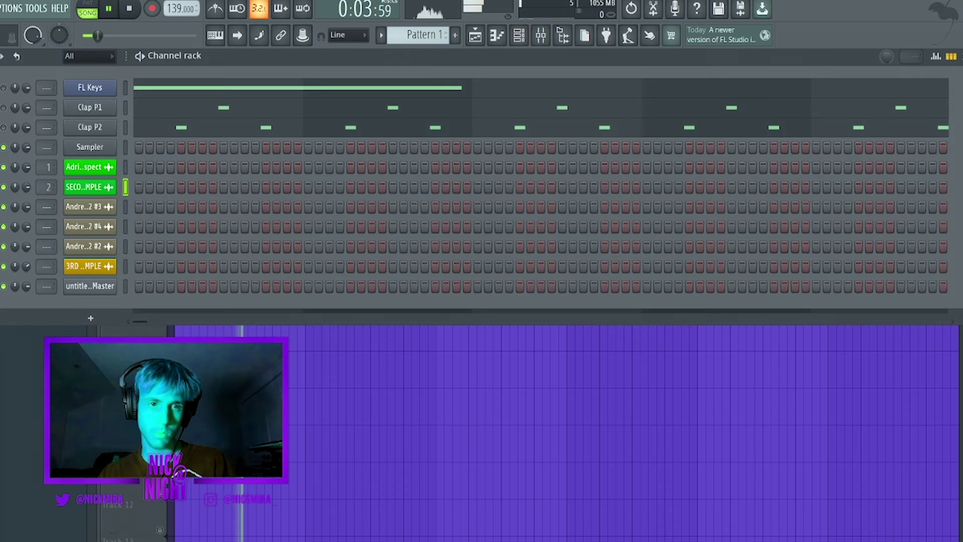
{"action": "key", "text": "F7"}
{"action": "key", "text": "space"}
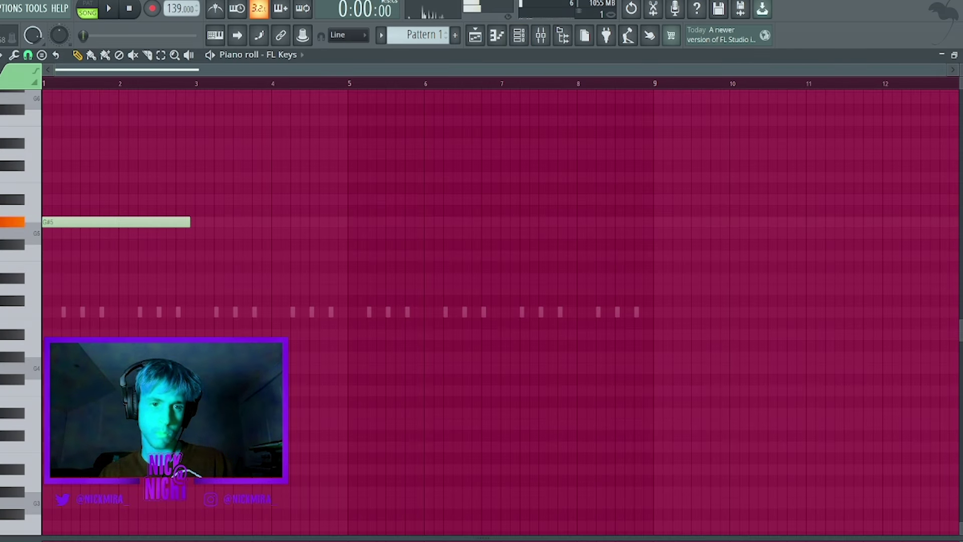
{"action": "key", "text": "shift+Up"}
{"action": "key", "text": "shift+Down"}
{"action": "key", "text": "space"}
{"action": "key", "text": "F7"}
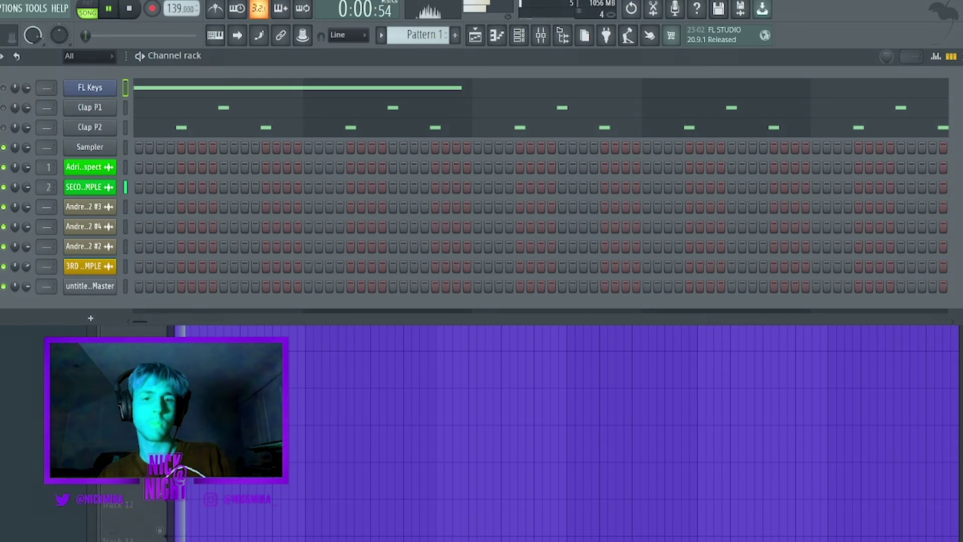
{"action": "key", "text": "F6"}
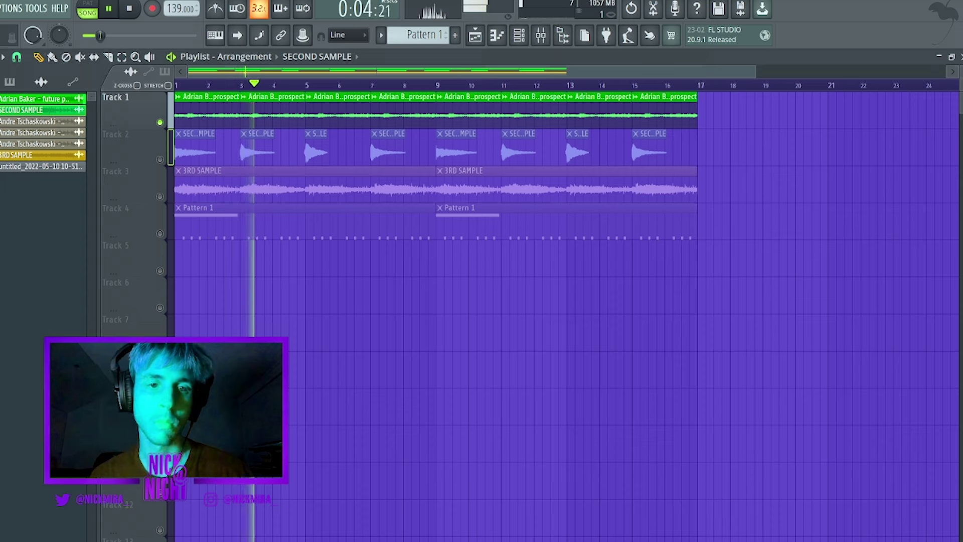
Solo Track 2 and Track 3 in turn and listen to the second and third samples
{"action": "right_click", "coordinate": [160, 160]}
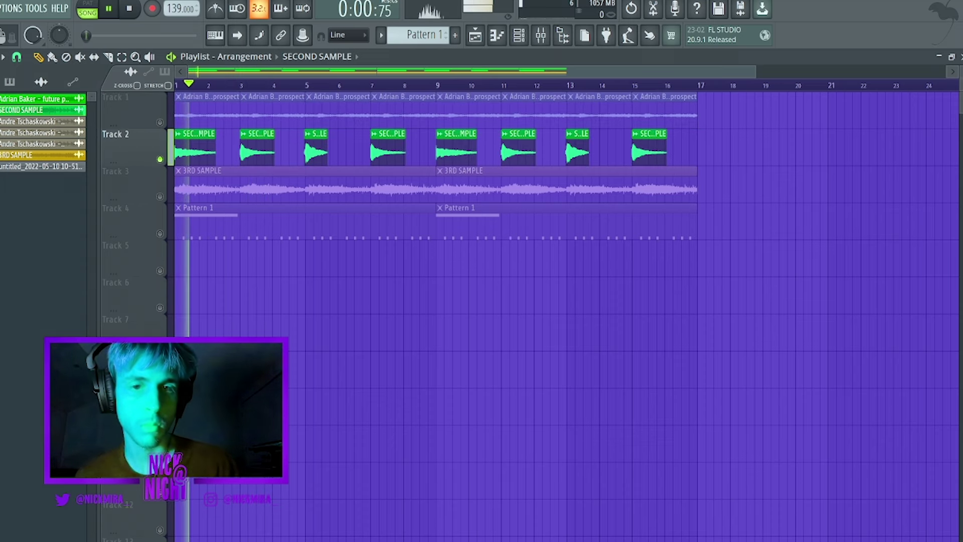
{"action": "right_click", "coordinate": [160, 197]}
{"action": "key", "text": "space"}
{"action": "key", "text": "space"}
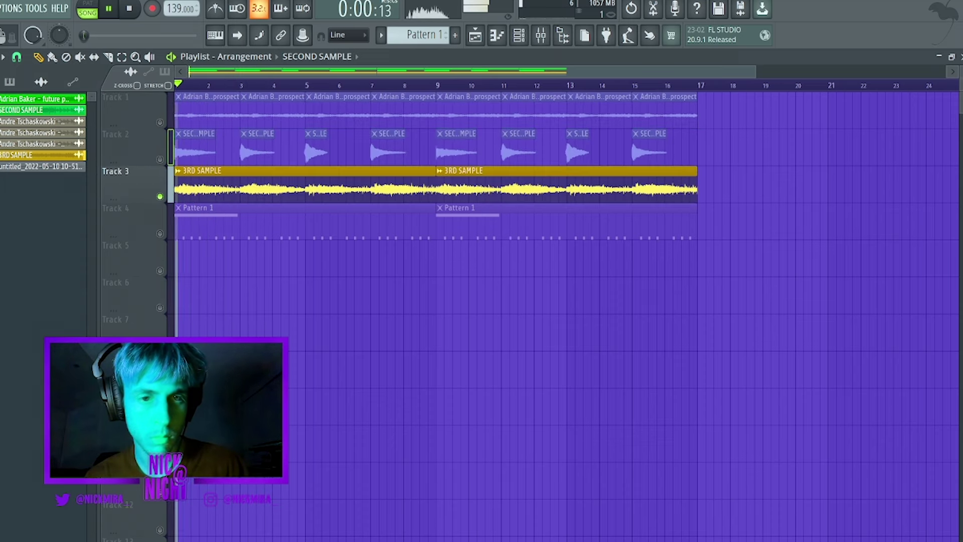
{"action": "double_click", "coordinate": [241, 186]}
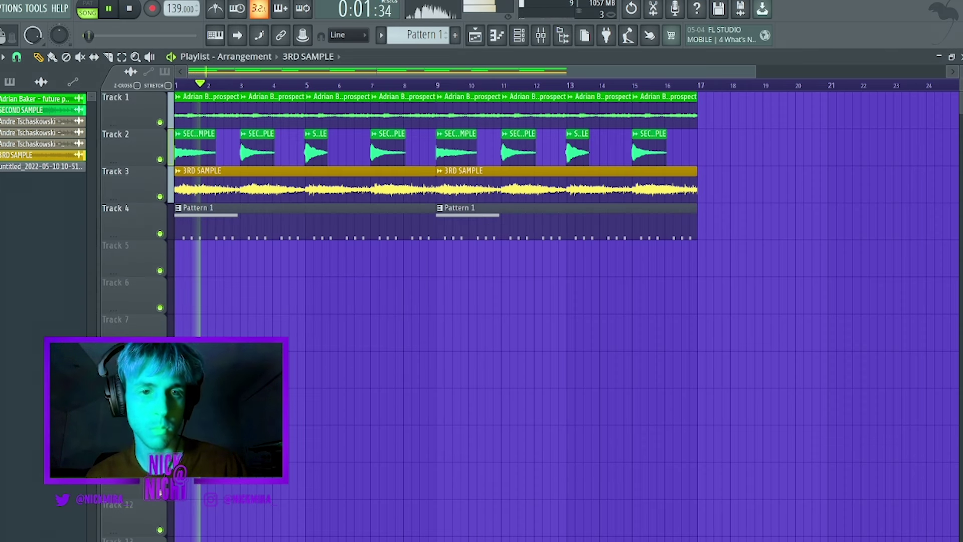
Compare Tracks 1 and 2, and play the 2ND SAMPLE clip on its own from the start
{"action": "left_click", "coordinate": [160, 159]}
{"action": "right_click", "coordinate": [160, 122]}
{"action": "right_click", "coordinate": [160, 122]}
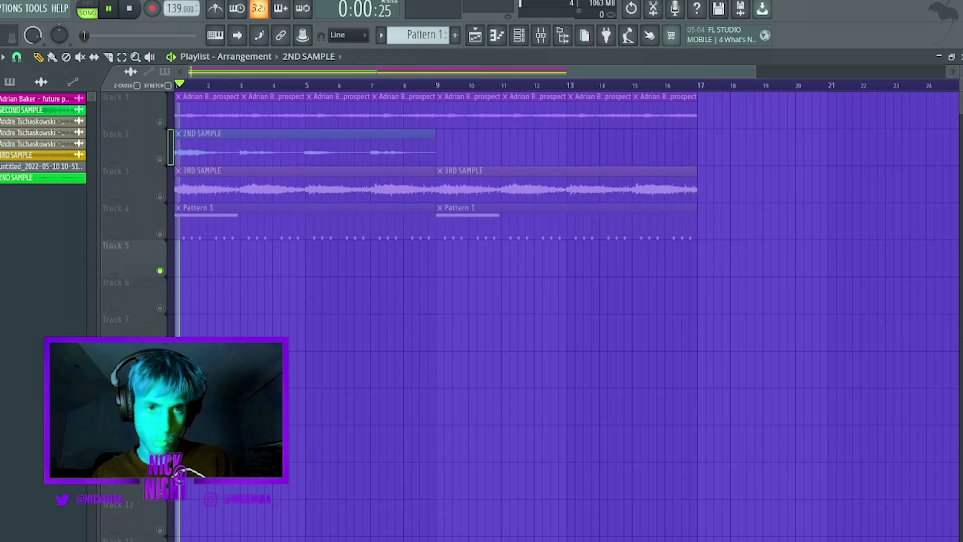
{"action": "key", "text": "space"}
{"action": "right_click", "coordinate": [160, 159]}
{"action": "key", "text": "space"}
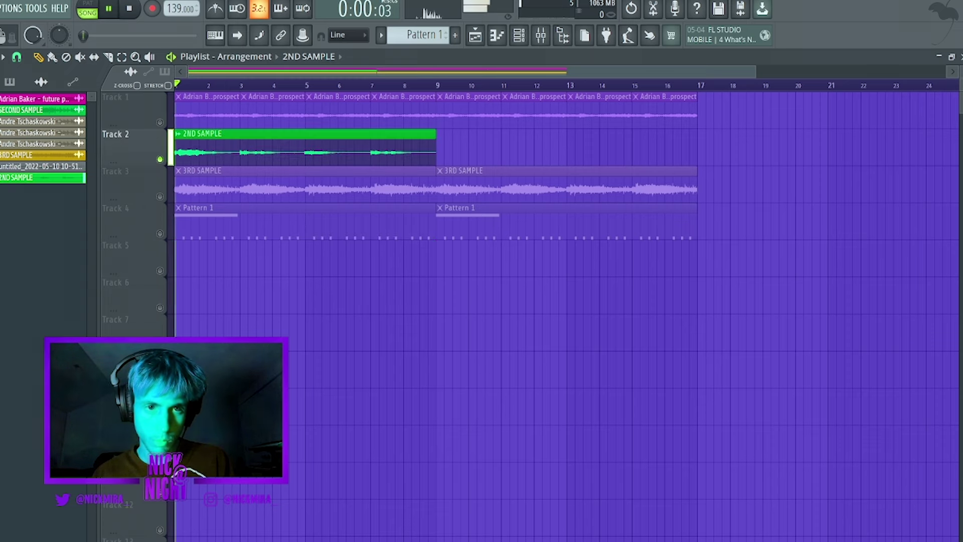
Solo Track 1 and rename its clips FIRST SAMPLE
{"action": "right_click", "coordinate": [160, 123]}
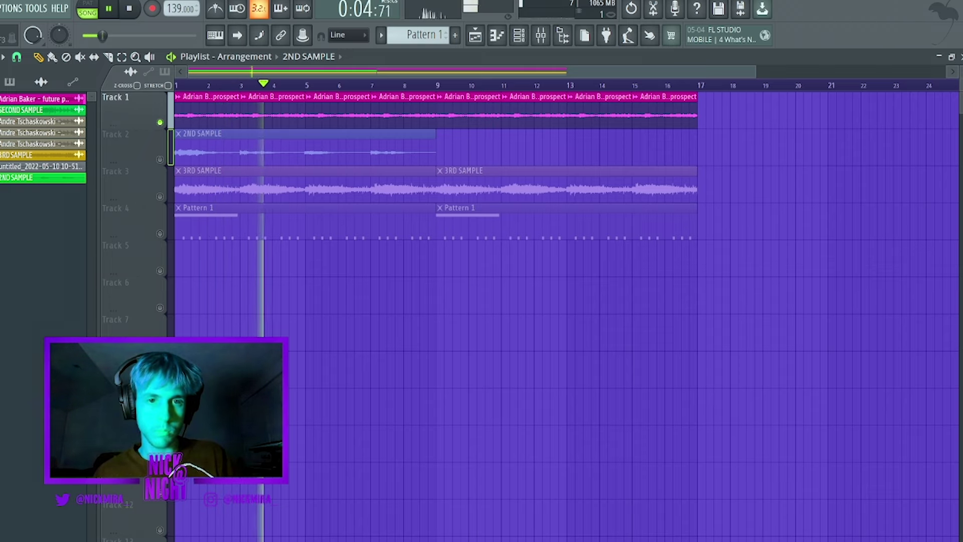
{"action": "key", "text": "Return"}
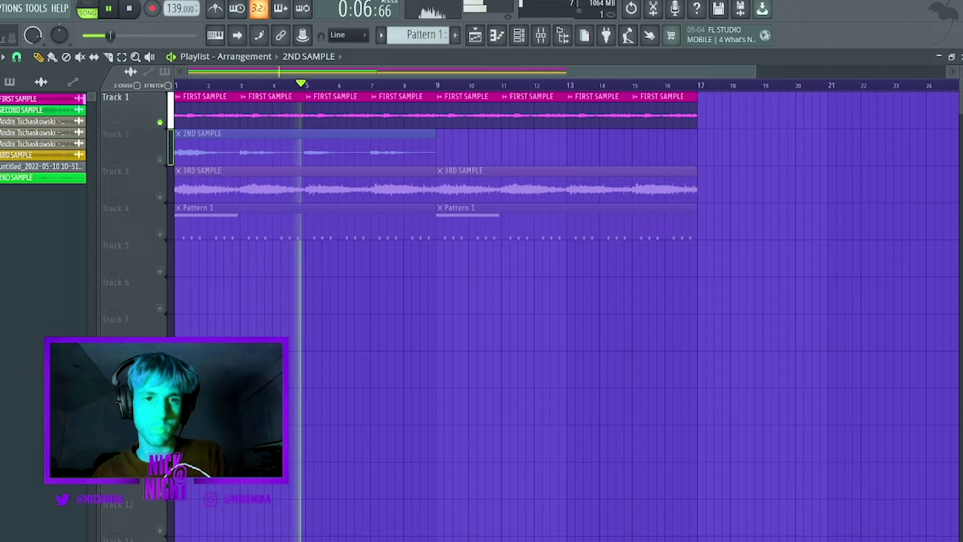
Delete the FIRST SAMPLE, 3RD SAMPLE and Pattern 1 clips from bar 9 onwards
{"action": "right_click", "coordinate": [468, 111]}
{"action": "right_click", "coordinate": [534, 111]}
{"action": "right_click", "coordinate": [599, 111]}
{"action": "right_click", "coordinate": [662, 112]}
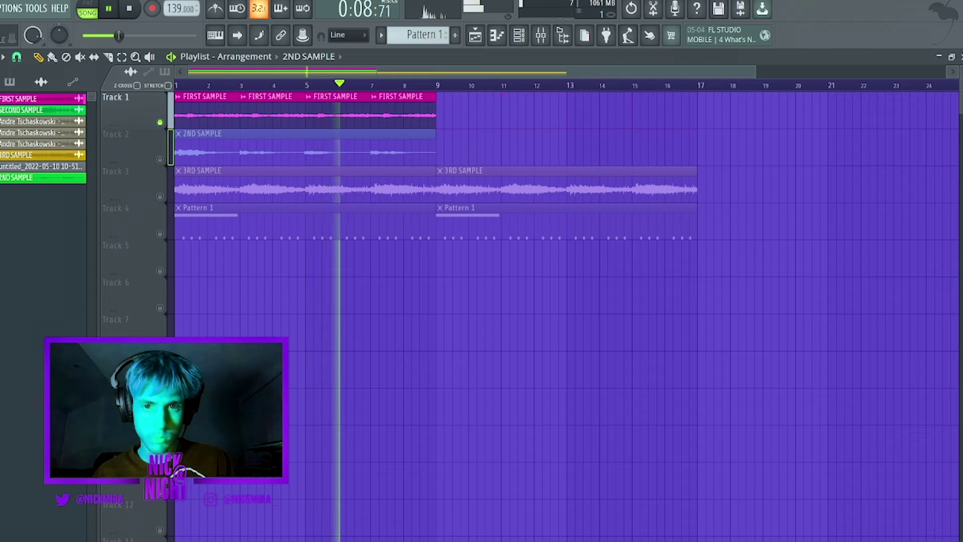
{"action": "right_click", "coordinate": [602, 186]}
{"action": "right_click", "coordinate": [602, 223]}
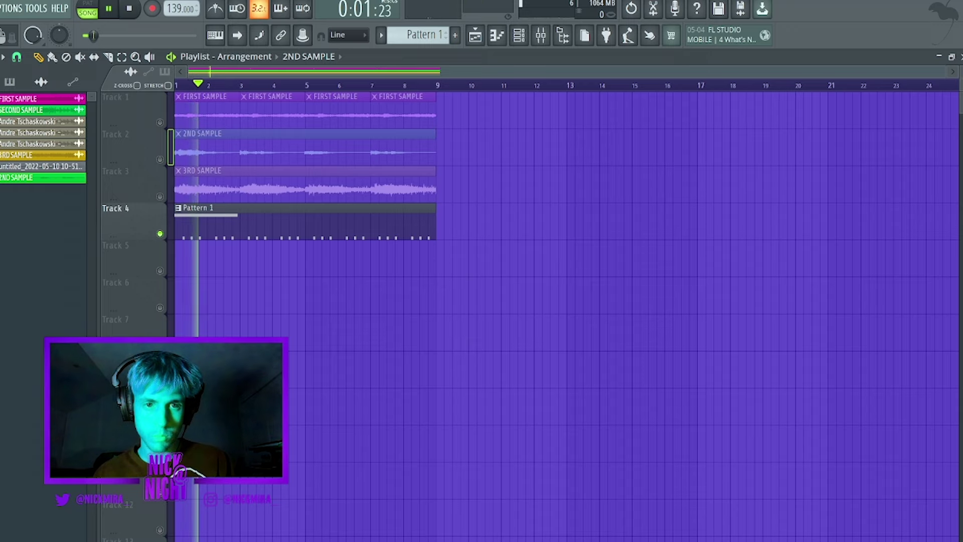
Unsolo Track 4 and duplicate the eight-bar section three times to extend the arrangement to bar 33
{"action": "right_click", "coordinate": [160, 233]}
{"action": "key", "text": "ctrl+b"}
{"action": "key", "text": "ctrl+b"}
{"action": "key", "text": "ctrl+b"}
{"action": "key", "text": "ctrl+d"}
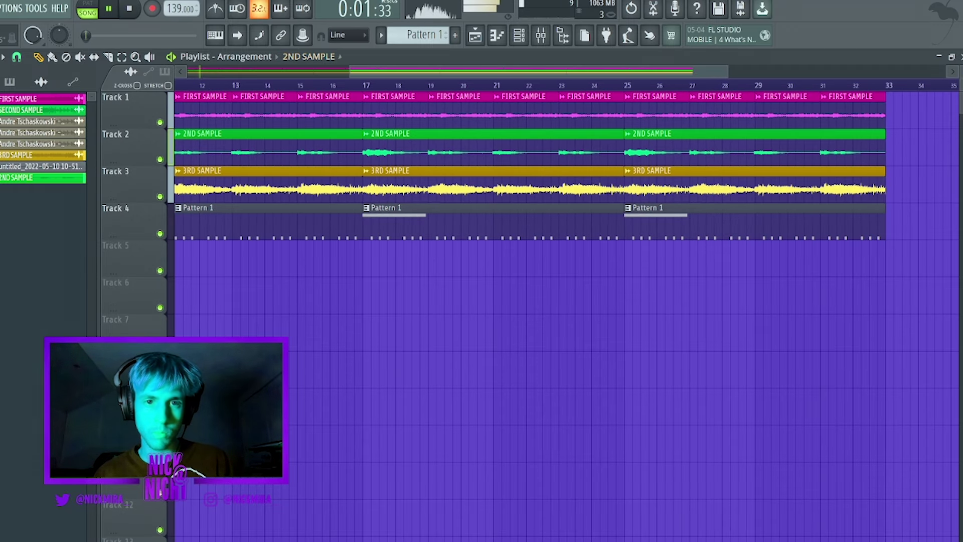
Try playing the first eight bars without the 2ND SAMPLE clip
{"action": "scroll", "coordinate": [512, 200], "scroll_direction": "down", "scroll_amount": 3}
{"action": "right_click", "coordinate": [240, 150]}
{"action": "right_click", "coordinate": [241, 186]}
{"action": "key", "text": "space"}
{"action": "key", "text": "ctrl+z"}
{"action": "key", "text": "space"}
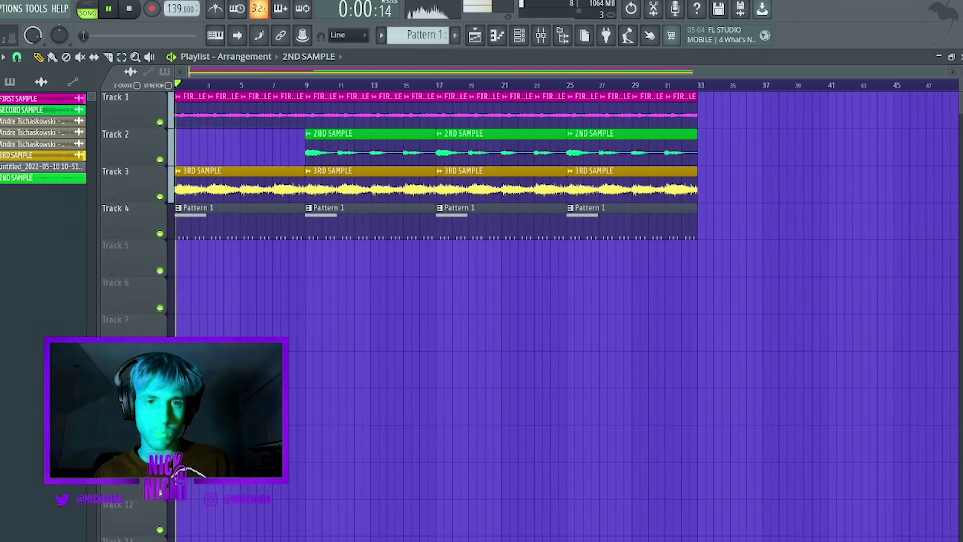
Put the 2ND SAMPLE clip back at bar 1 and try the first eight bars without the 3RD SAMPLE clip
{"action": "left_click", "coordinate": [178, 151]}
{"action": "right_click", "coordinate": [185, 187]}
{"action": "key", "text": "space"}
{"action": "key", "text": "space"}
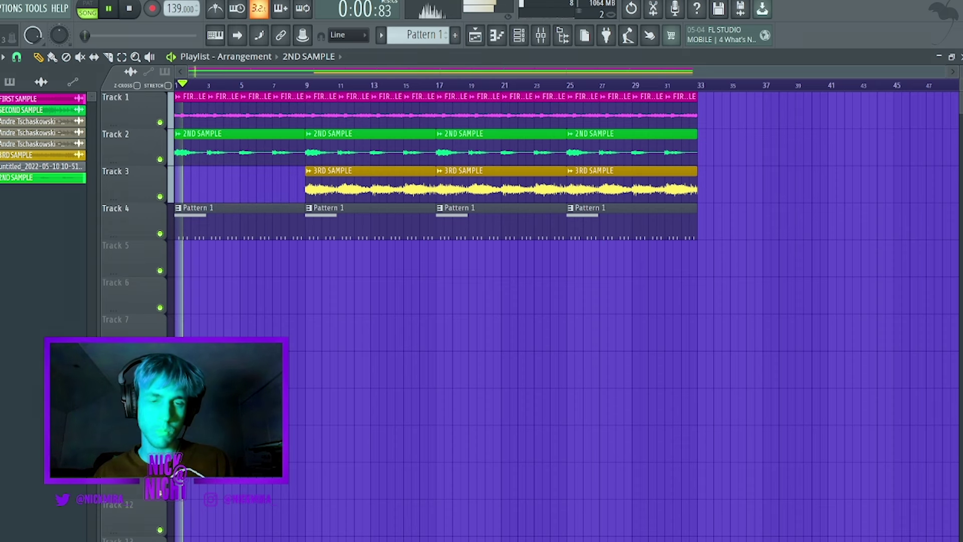
{"action": "key", "text": "ctrl+z"}
Delete the FIRST SAMPLE clips from the first eight bars of Track 1 and restart playback
{"action": "right_click", "coordinate": [191, 114]}
{"action": "right_click", "coordinate": [224, 114]}
{"action": "right_click", "coordinate": [256, 115]}
{"action": "key", "text": "space"}
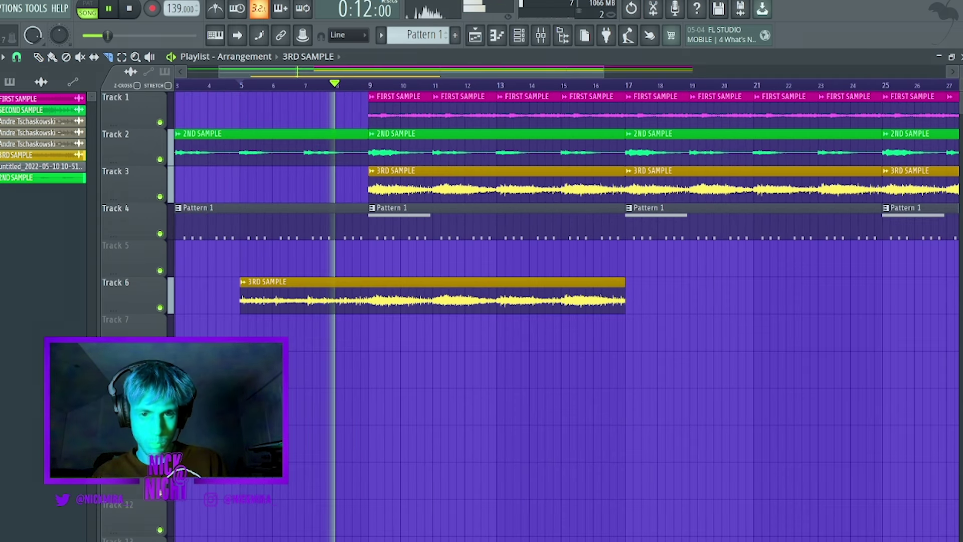
Slice the 3RD SAMPLE clip on Track 6 near bar 7 and cut it off at bar 9
{"action": "left_click", "coordinate": [308, 296]}
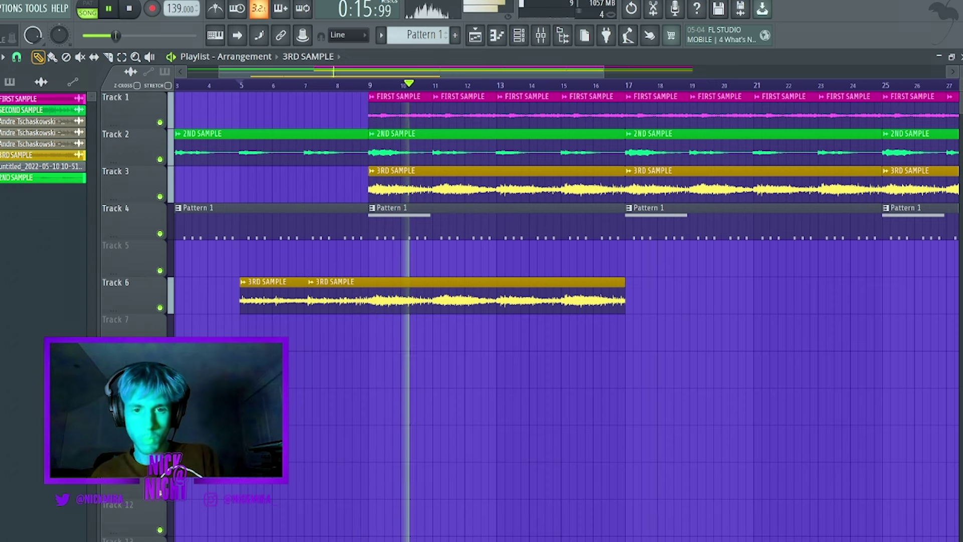
{"action": "left_click", "coordinate": [369, 295]}
{"action": "key", "text": "space"}
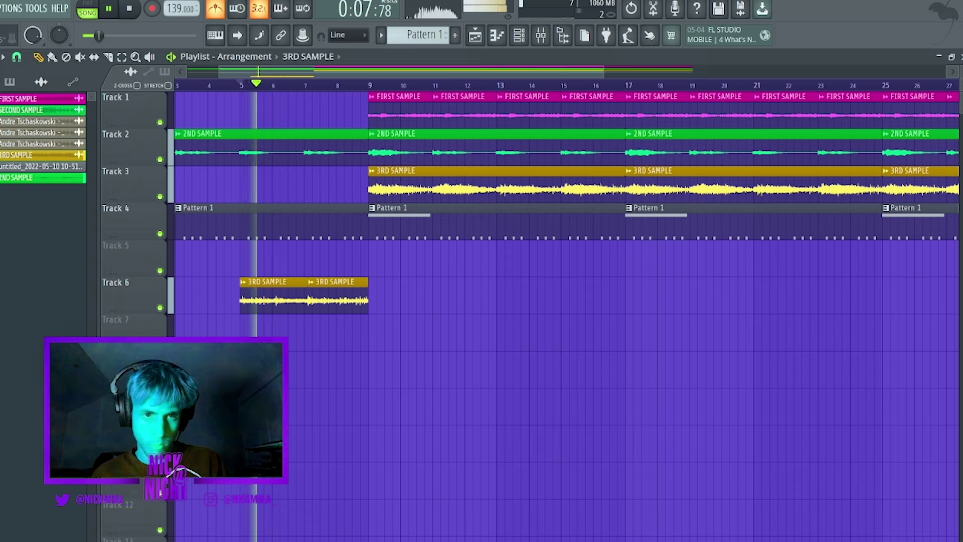
Trim the end of the second 3RD SAMPLE clip on Track 6, extend it again and cut it exactly at bar 9
{"action": "scroll", "coordinate": [368, 301], "scroll_direction": "up", "scroll_amount": 2}
{"action": "scroll", "coordinate": [368, 301], "scroll_direction": "left", "scroll_amount": 3}
{"action": "left_click_drag", "start_coordinate": [653, 301], "coordinate": [646, 301]}
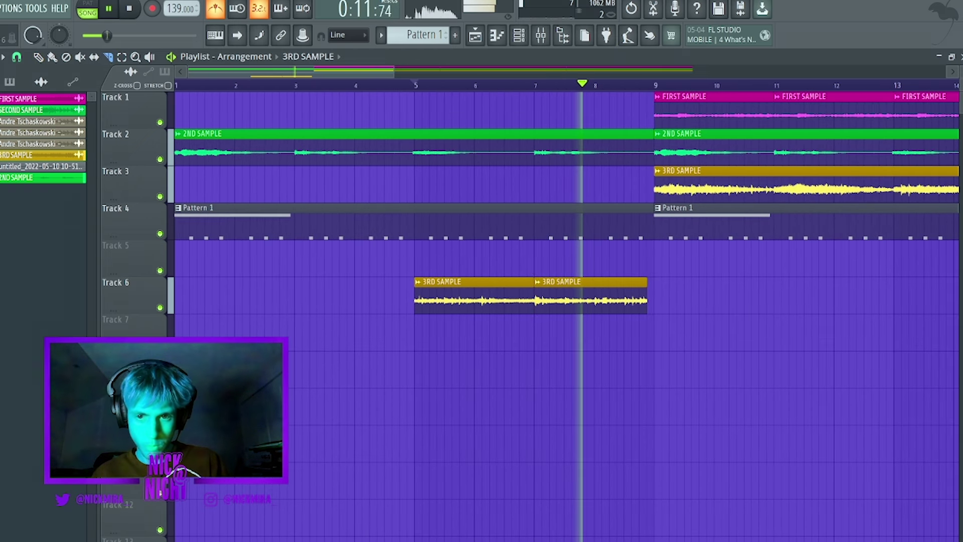
{"action": "key", "text": "space"}
{"action": "key", "text": "space"}
{"action": "key", "text": "p"}
{"action": "left_click_drag", "start_coordinate": [647, 301], "coordinate": [662, 301]}
{"action": "key", "text": "c"}
{"action": "right_click", "coordinate": [655, 301]}
{"action": "key", "text": "p"}
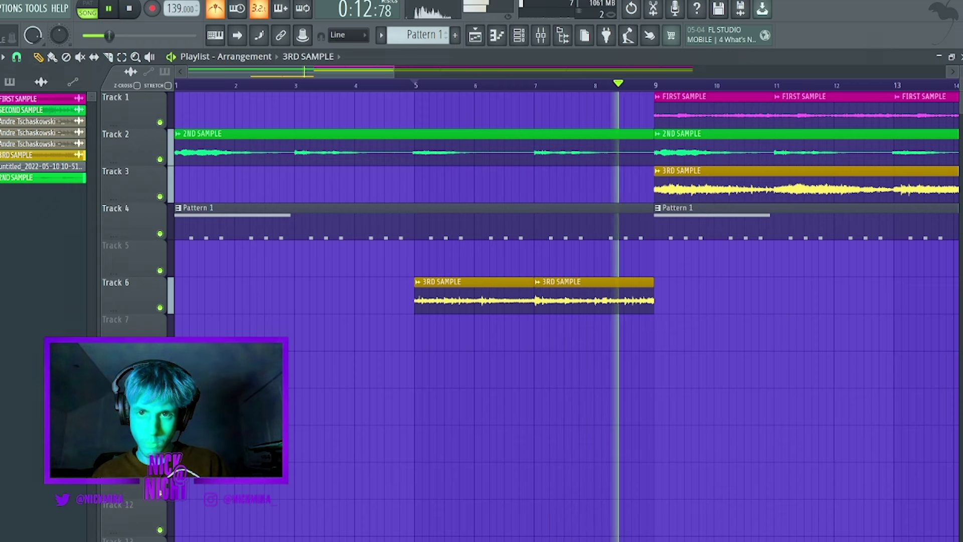
Replace the two 3RD SAMPLE pieces on Track 6 with a single clip running from bar 5 to bar 9
{"action": "scroll", "coordinate": [631, 301], "scroll_direction": "up", "scroll_amount": 3}
{"action": "key", "text": "space"}
{"action": "key", "text": "space"}
{"action": "left_click_drag", "start_coordinate": [632, 301], "coordinate": [644, 301]}
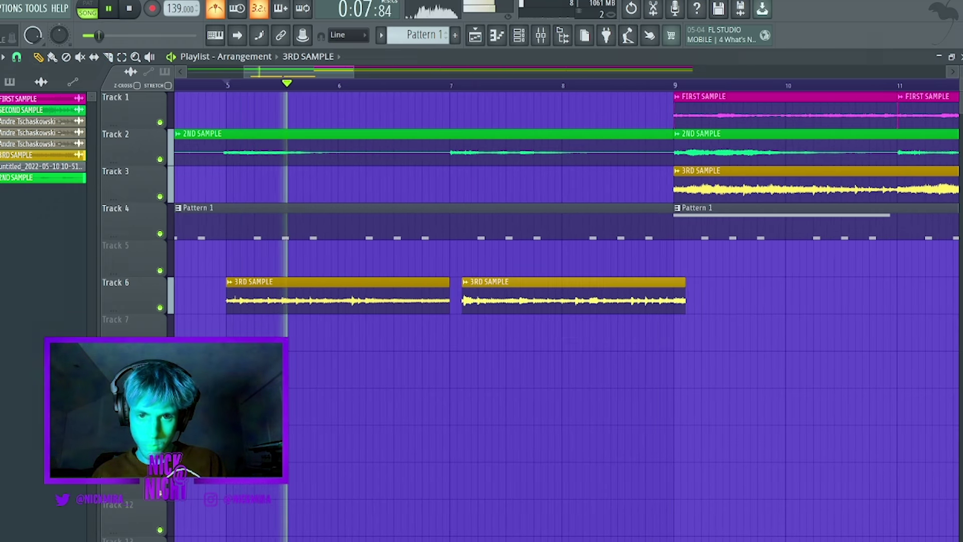
{"action": "left_click_drag", "start_coordinate": [448, 301], "coordinate": [674, 300]}
{"action": "right_click", "coordinate": [489, 301]}
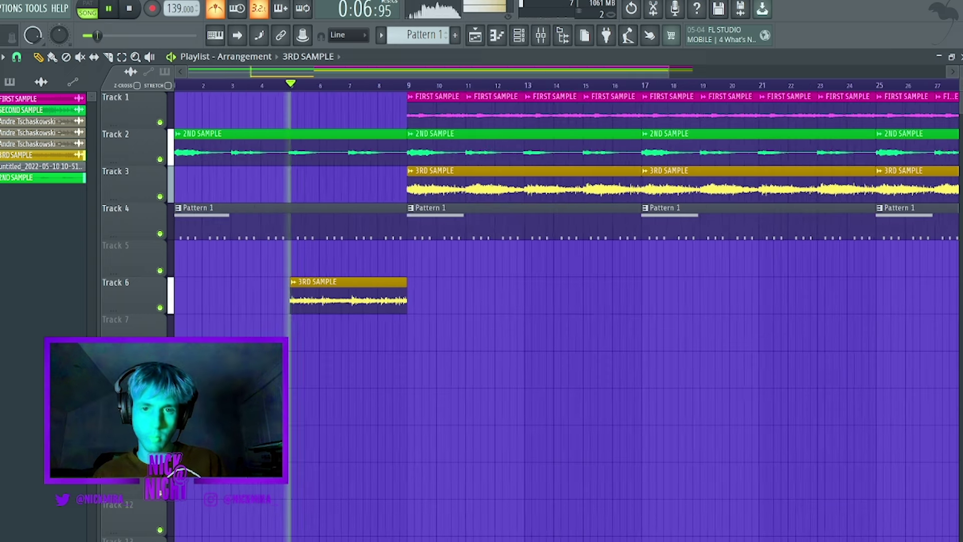
Add a copy of the four-bar 3RD SAMPLE clip at bar 1 on Track 6 and make the Track 6 clips unique
{"action": "left_click", "coordinate": [180, 297]}
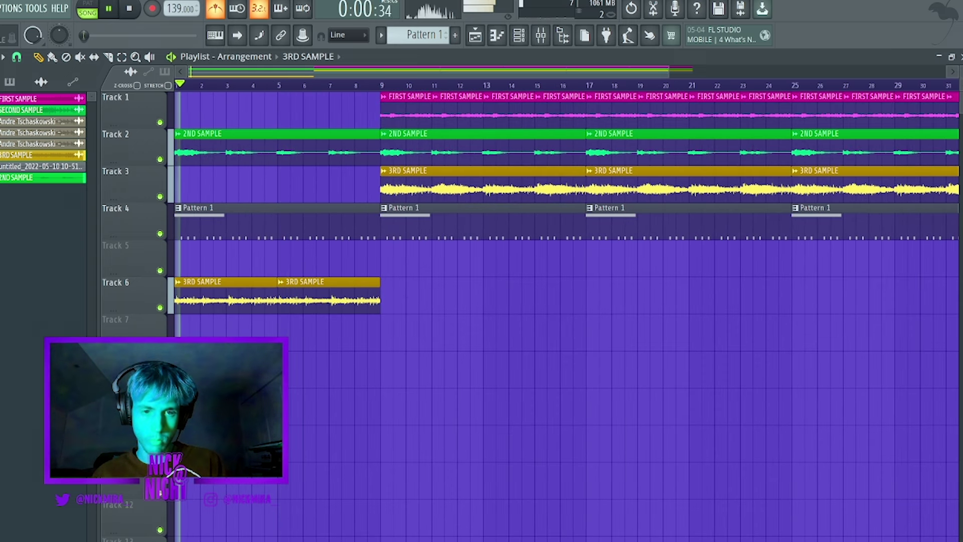
{"action": "double_click", "coordinate": [226, 299]}
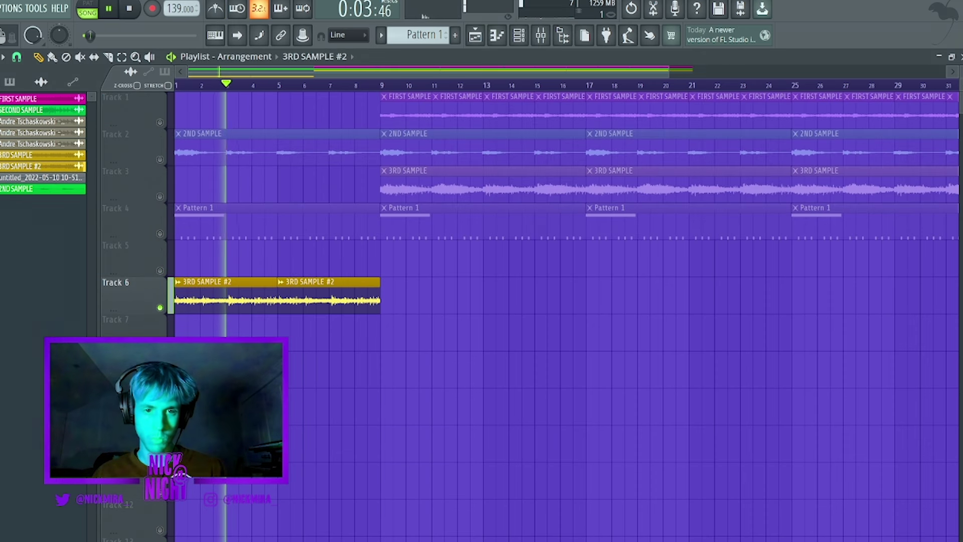
Play Track 3 together with Track 6 and inspect the 3RD SAMPLE channel settings
{"action": "left_click", "coordinate": [160, 197]}
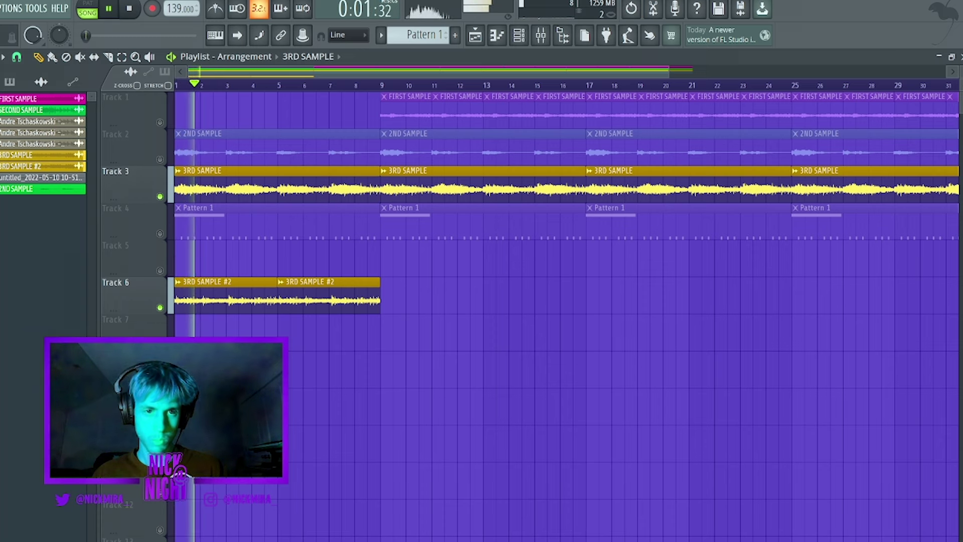
{"action": "double_click", "coordinate": [277, 188]}
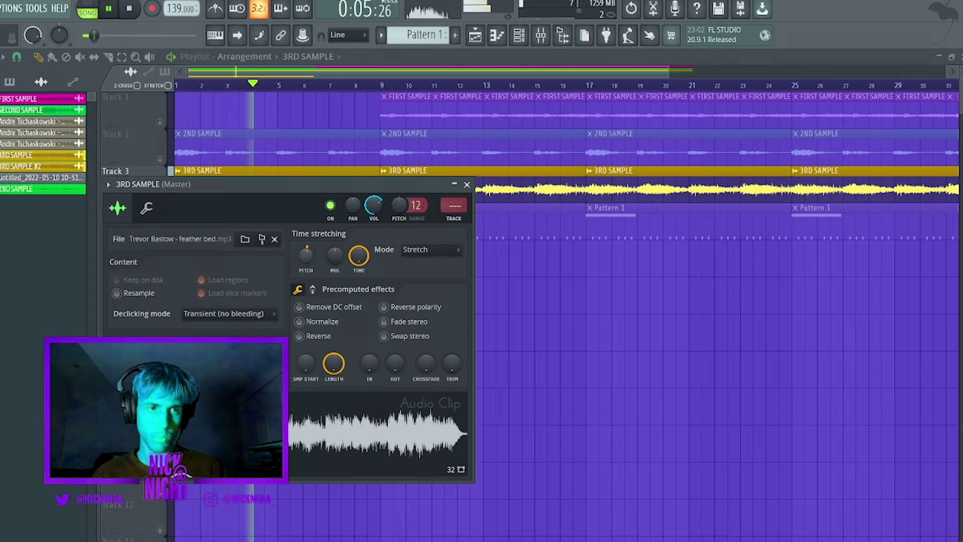
{"action": "key", "text": "Escape"}
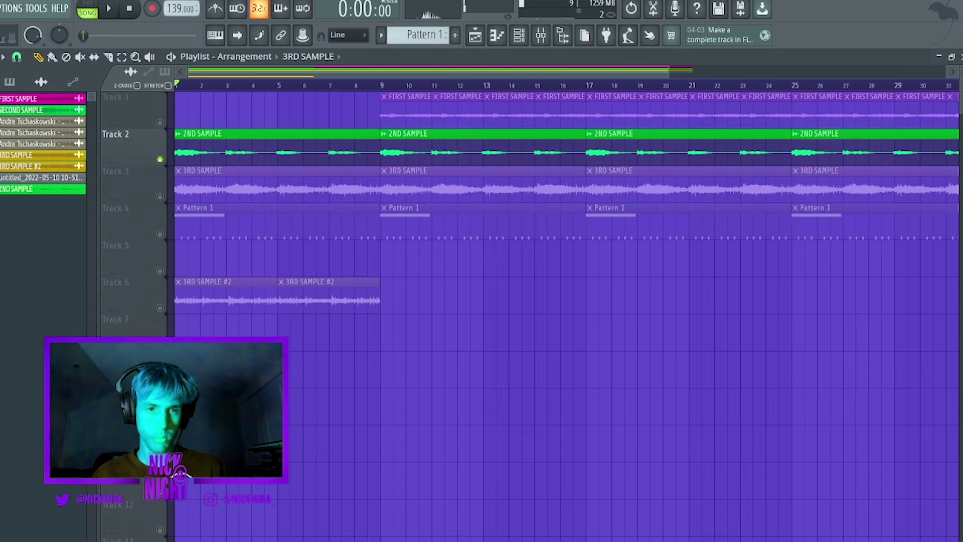
Route the 2ND SAMPLE channel to mixer track 4 and close its settings and the mixer
{"action": "double_click", "coordinate": [277, 150]}
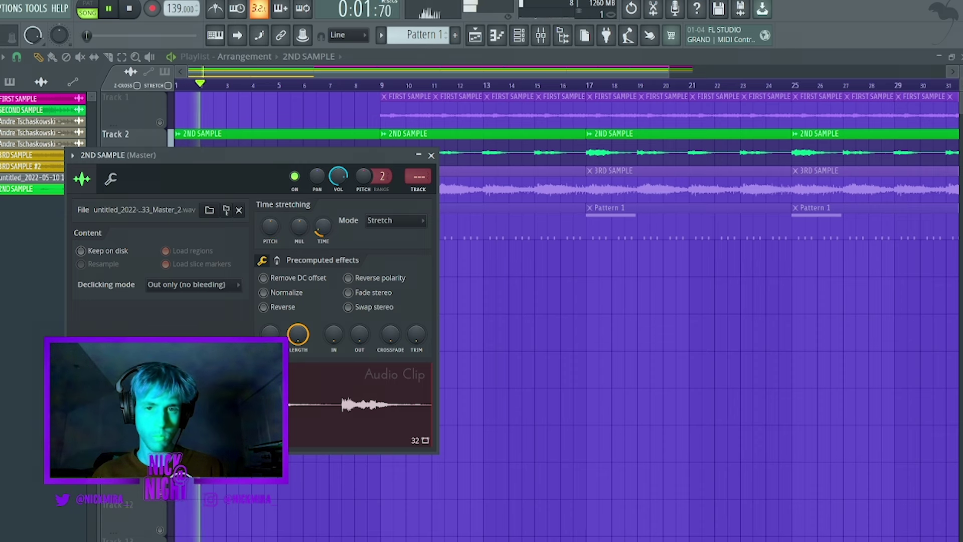
{"action": "key", "text": "ctrl+l"}
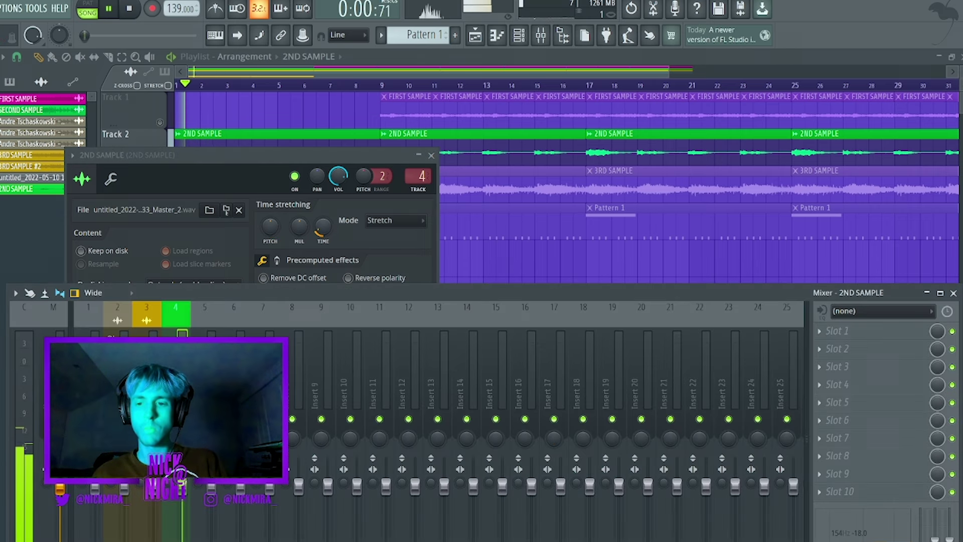
{"action": "key", "text": "Escape"}
{"action": "key", "text": "Escape"}
Delete the 2ND SAMPLE clip from the first eight bars of Track 2 and unsolo the track
{"action": "right_click", "coordinate": [250, 149]}
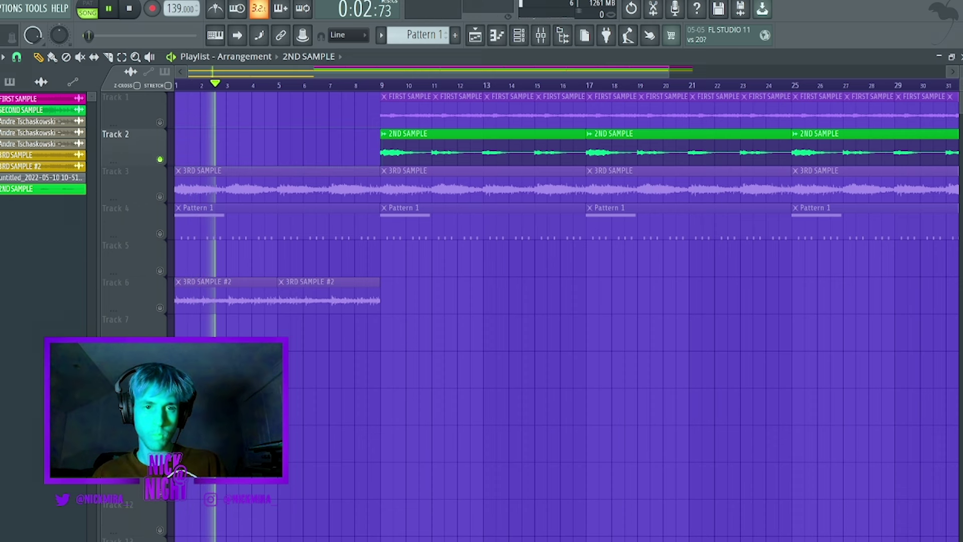
{"action": "right_click", "coordinate": [160, 160]}
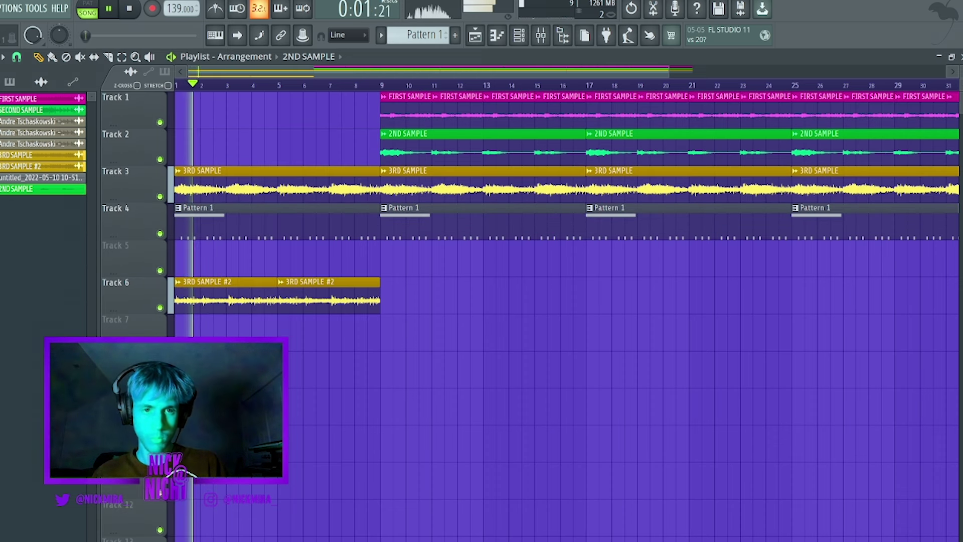
Try the opening eight bars with the 3RD SAMPLE clip removed from Track 3
{"action": "right_click", "coordinate": [251, 186]}
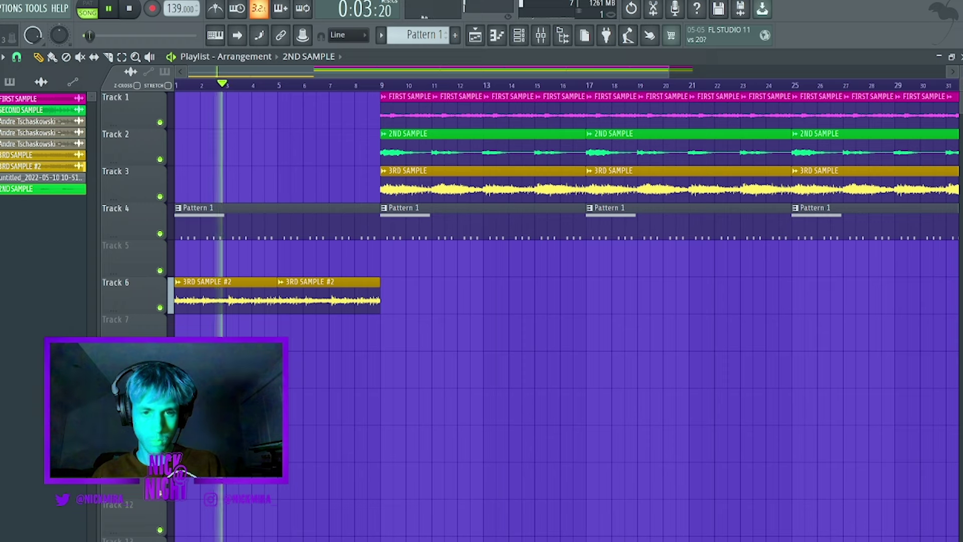
{"action": "key", "text": "space"}
{"action": "key", "text": "ctrl+z"}
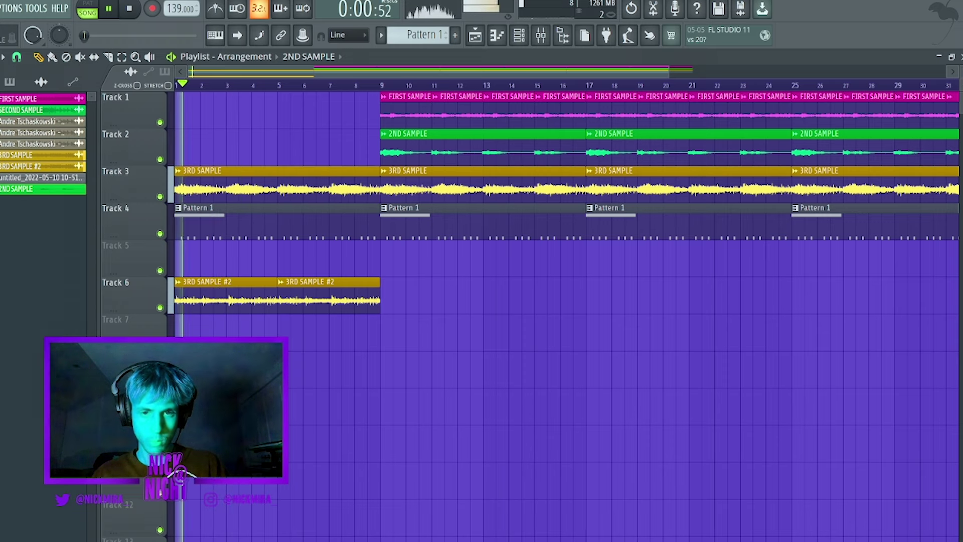
Replace the 3RD SAMPLE clip in the first eight bars with FIRST SAMPLE clips on Track 1 and play the opening
{"action": "right_click", "coordinate": [251, 186]}
{"action": "mouse_move", "coordinate": [405, 111]}
{"action": "left_mouse_down"}
{"action": "mouse_move", "coordinate": [200, 111]}
{"action": "mouse_move", "coordinate": [379, 110]}
{"action": "left_mouse_up"}
{"action": "key", "text": "space"}
{"action": "key", "text": "space"}
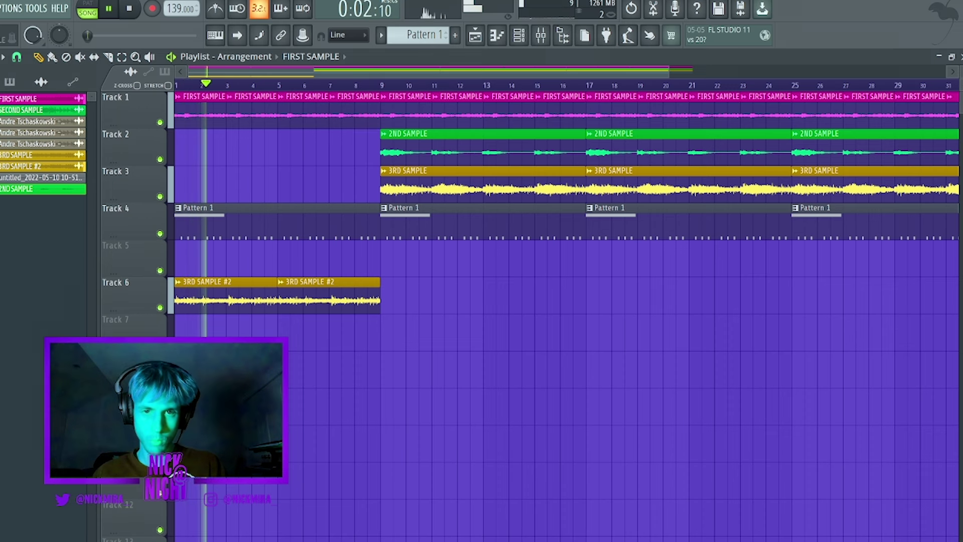
Delete the FIRST SAMPLE clips and the 3RD SAMPLE clip from bars 9 to 16 on Tracks 1 and 3
{"action": "scroll", "coordinate": [566, 316], "scroll_direction": "down", "scroll_amount": 3}
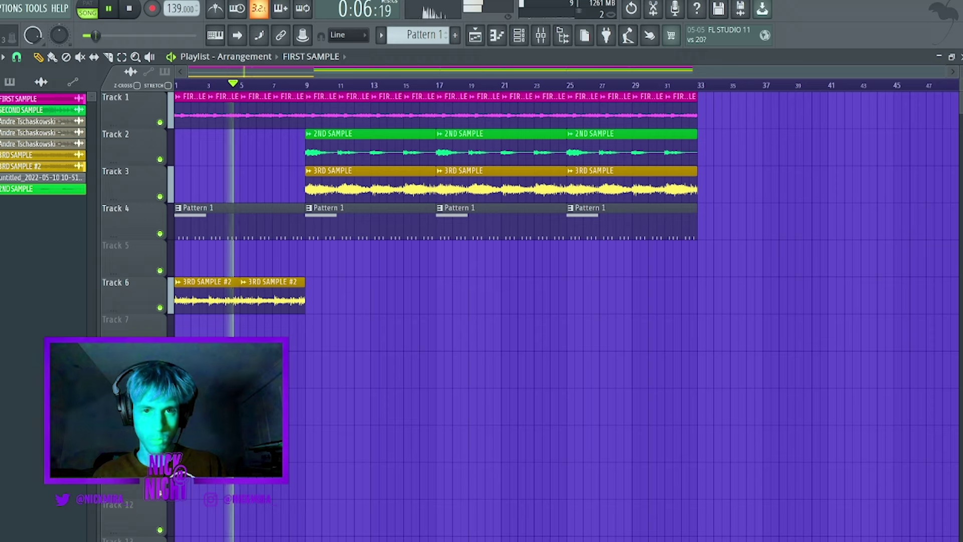
{"action": "right_click", "coordinate": [321, 110]}
{"action": "right_click", "coordinate": [354, 110]}
{"action": "right_click", "coordinate": [386, 111]}
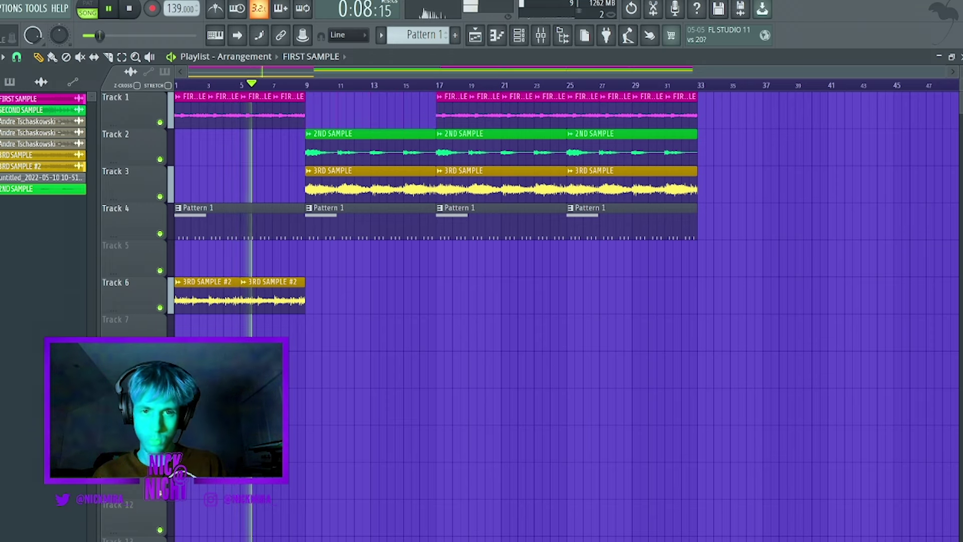
{"action": "right_click", "coordinate": [371, 186]}
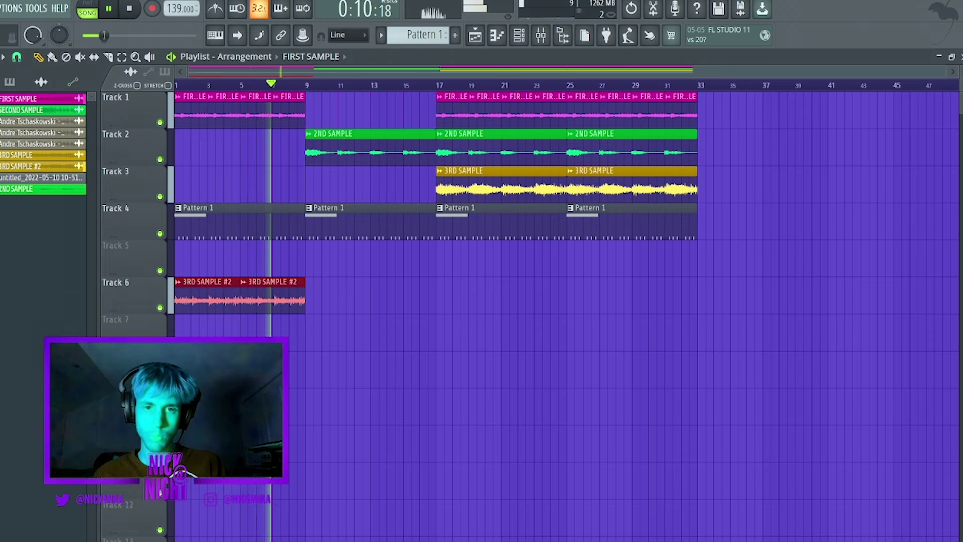
Select the FIRST SAMPLE clips in the first eight bars of Track 1
{"action": "left_click_drag", "start_coordinate": [177, 112], "coordinate": [300, 116]}
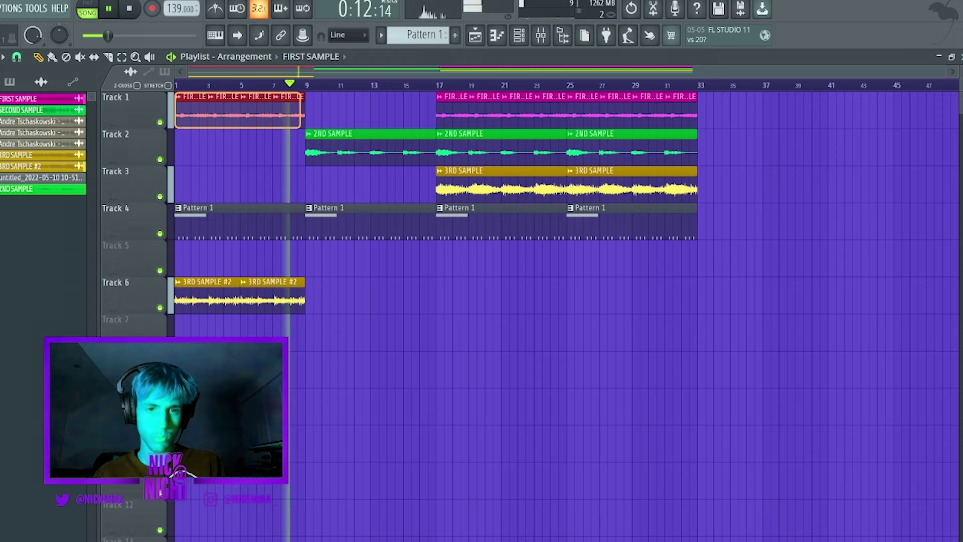
{"action": "key", "text": "ctrl+b"}
{"action": "key", "text": "ctrl+d"}
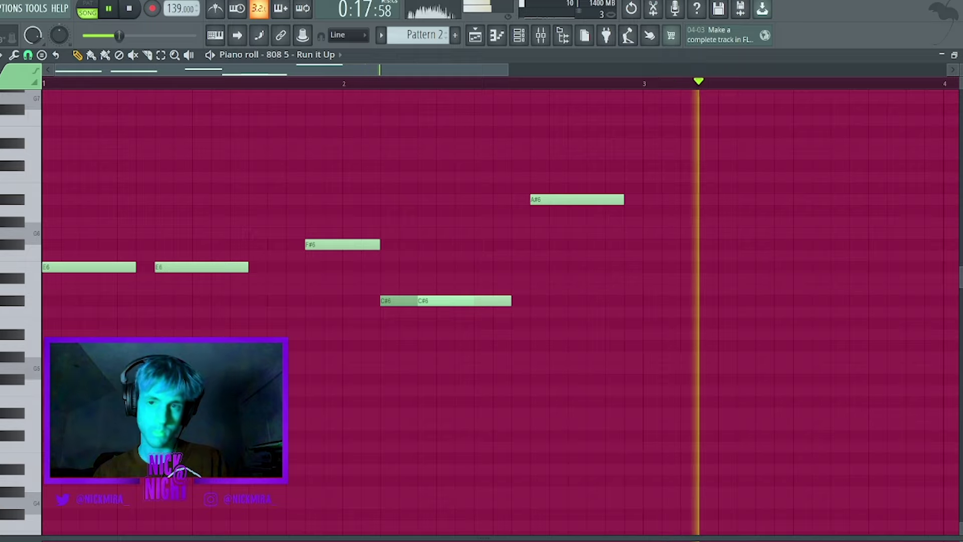
Lower the two E6 notes at the start of bar 3 in the 808 pattern to C#6
{"action": "left_click_drag", "start_coordinate": [286, 260], "coordinate": [516, 266]}
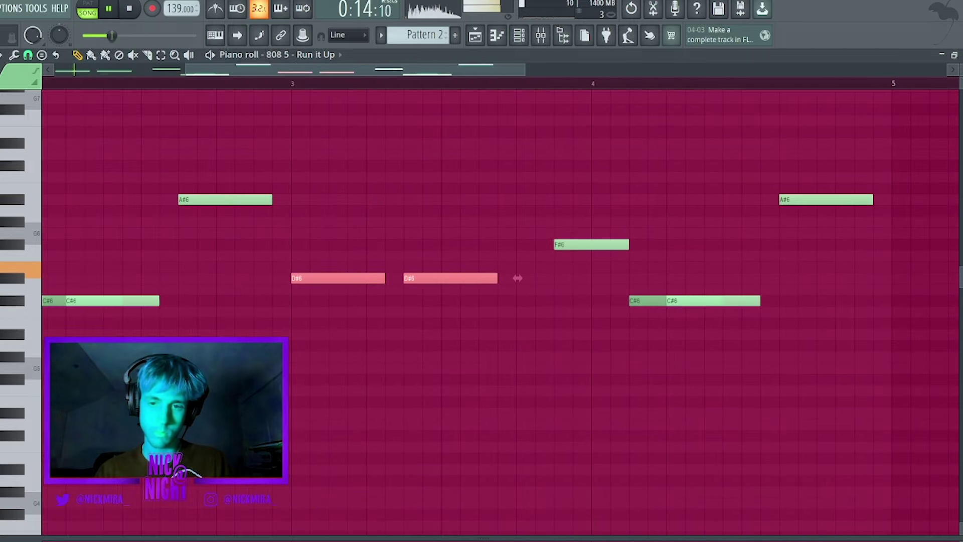
{"action": "left_click_drag", "start_coordinate": [516, 267], "coordinate": [517, 301]}
{"action": "scroll", "coordinate": [241, 300], "scroll_direction": "down", "scroll_amount": 4}
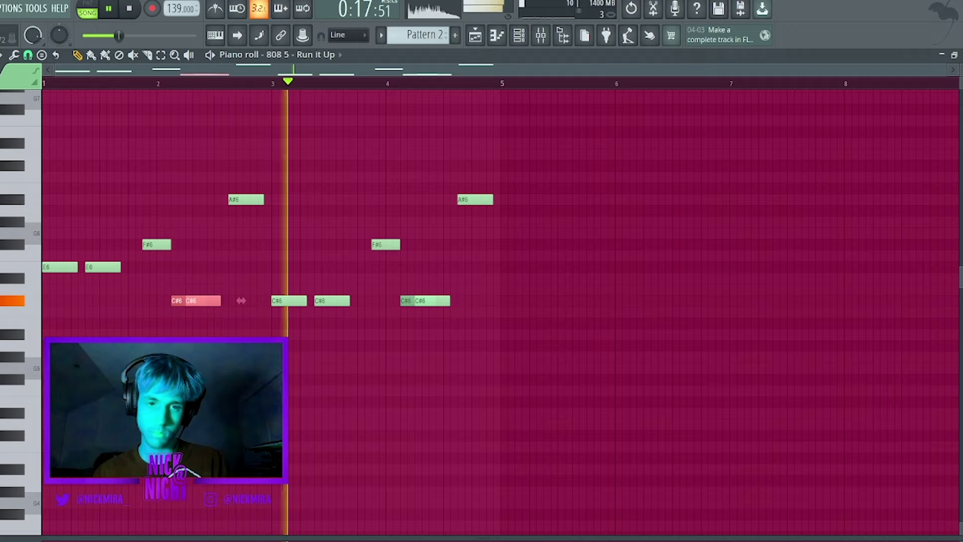
{"action": "key", "text": "ctrl+d"}
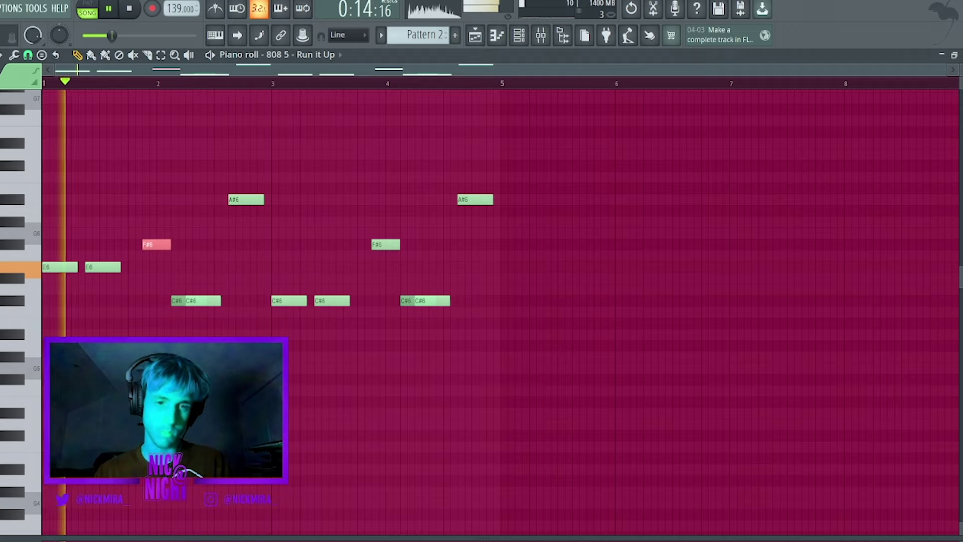
Raise the two C#6 notes in bar 2 of the 808 pattern to E6
{"action": "left_click_drag", "start_coordinate": [167, 289], "coordinate": [251, 315]}
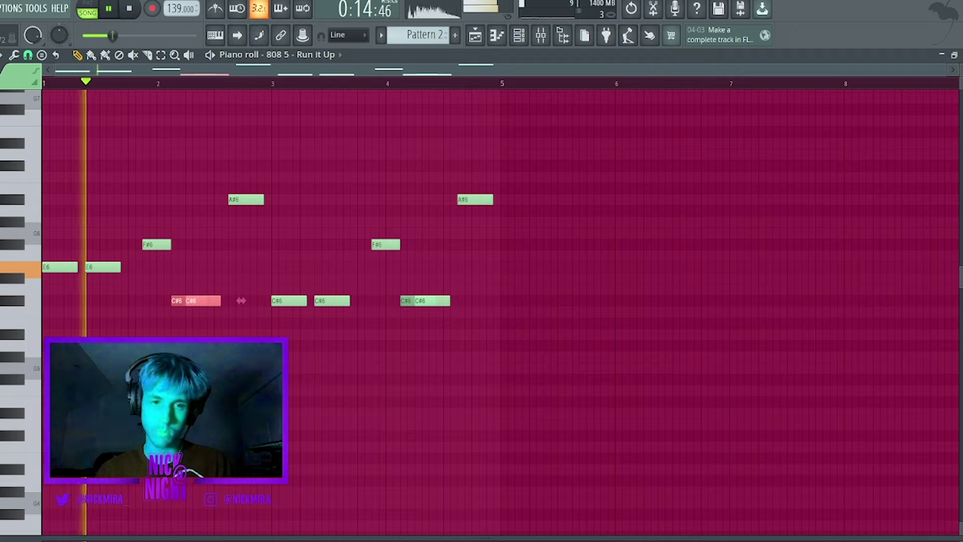
{"action": "key", "text": "shift+Up"}
{"action": "key", "text": "shift+Up"}
{"action": "key", "text": "shift+Up"}
{"action": "key", "text": "ctrl+d"}
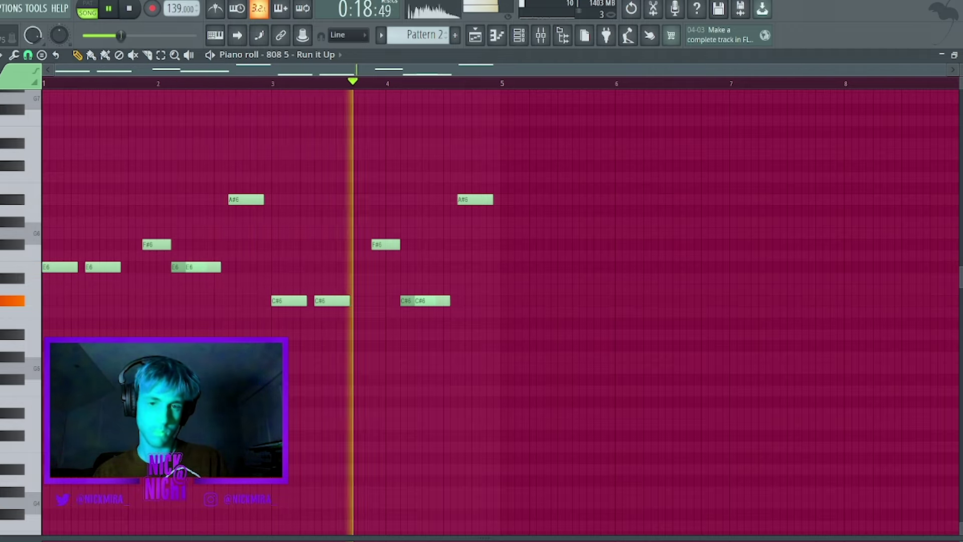
Transpose all the 808 notes down one octave and raise the last note of bar 2 to B5
{"action": "key", "text": "ctrl+a"}
{"action": "key", "text": "ctrl+Down"}
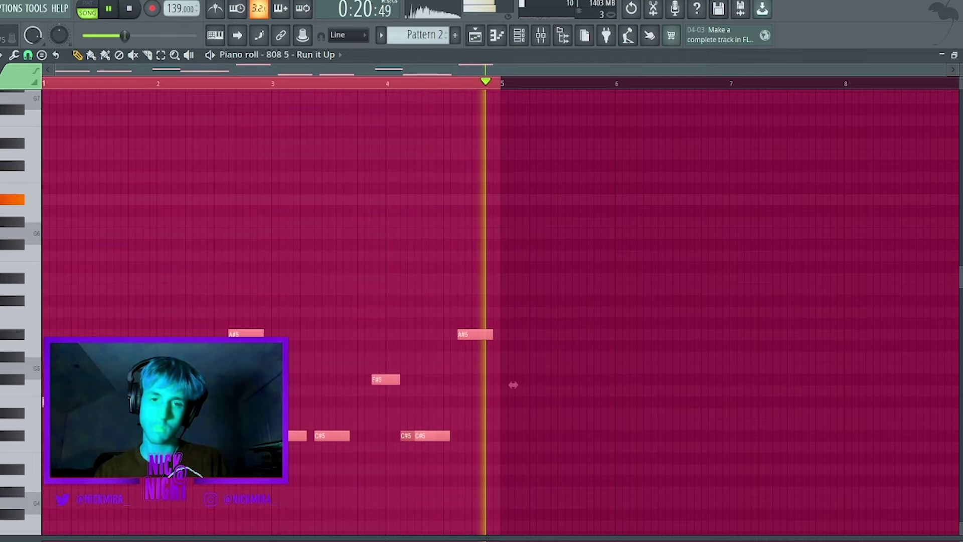
{"action": "key", "text": "ctrl+d"}
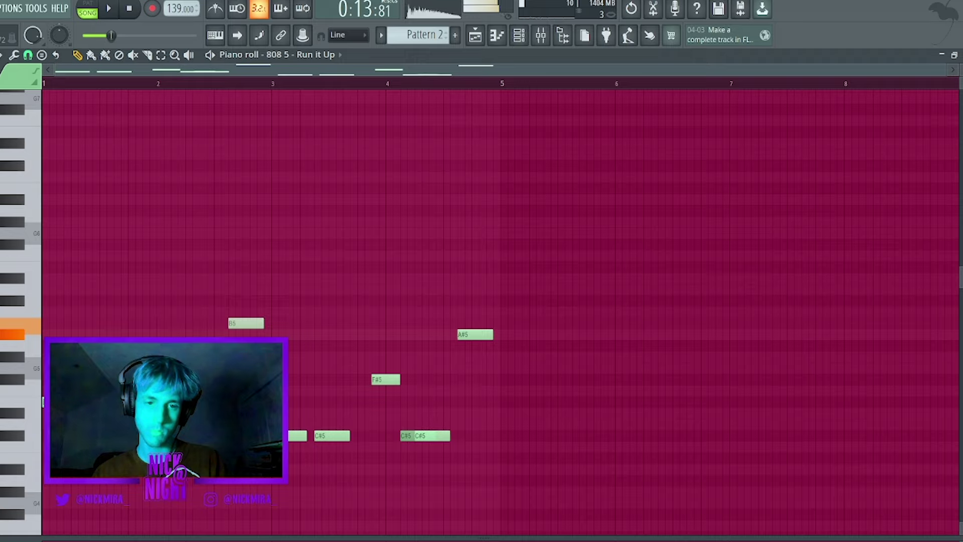
Try the B5 note at the end of bar 2 one octave lower during playback
{"action": "key", "text": "space"}
{"action": "left_click", "coordinate": [246, 323], "text": "ctrl"}
{"action": "key", "text": "ctrl+Down"}
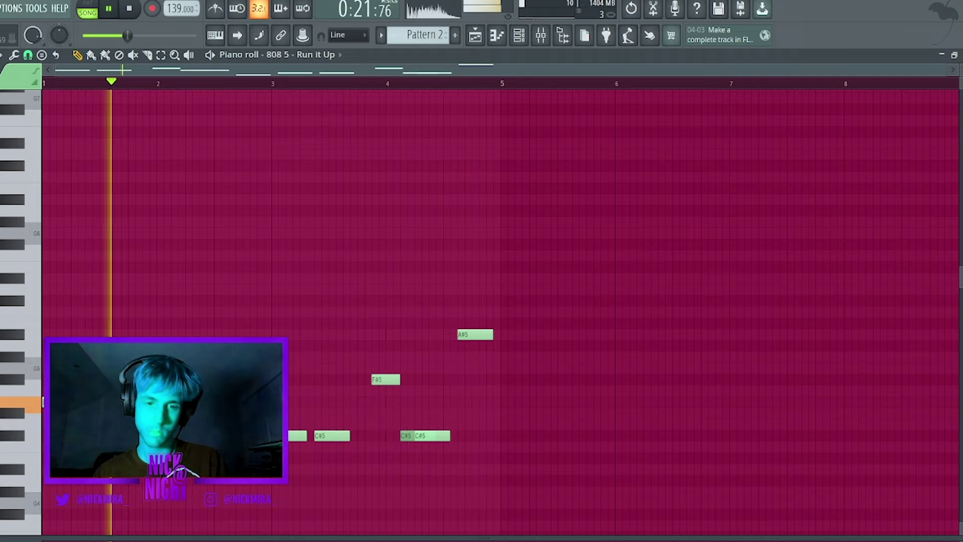
{"action": "left_click", "coordinate": [246, 323]}
{"action": "key", "text": "ctrl+a"}
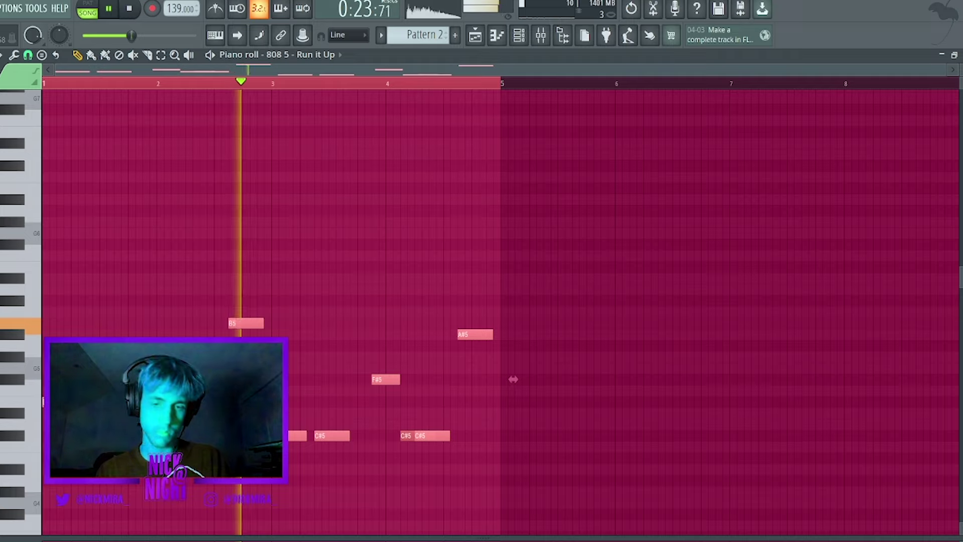
{"action": "key", "text": "ctrl+d"}
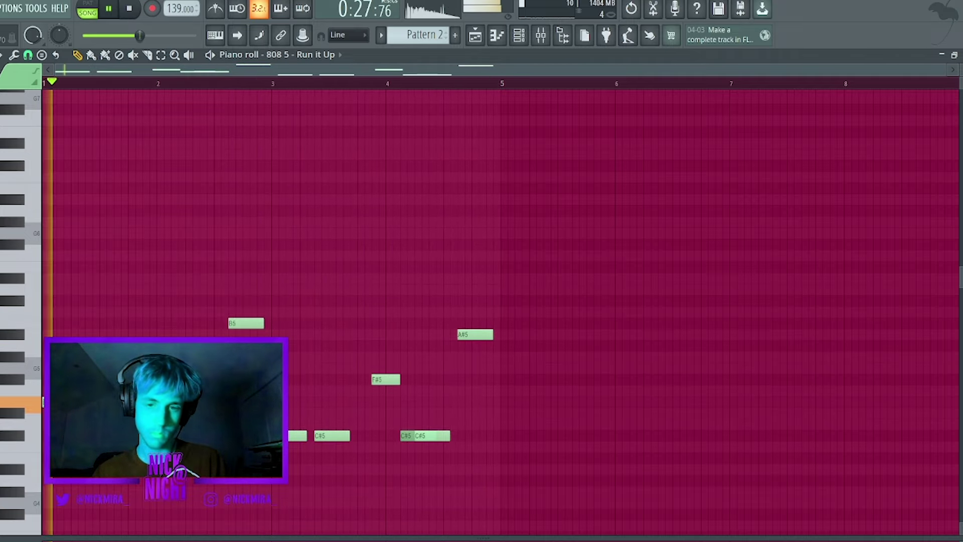
Lower the last A#5 note of bar 4 to C#5
{"action": "left_click", "coordinate": [475, 334], "text": "ctrl"}
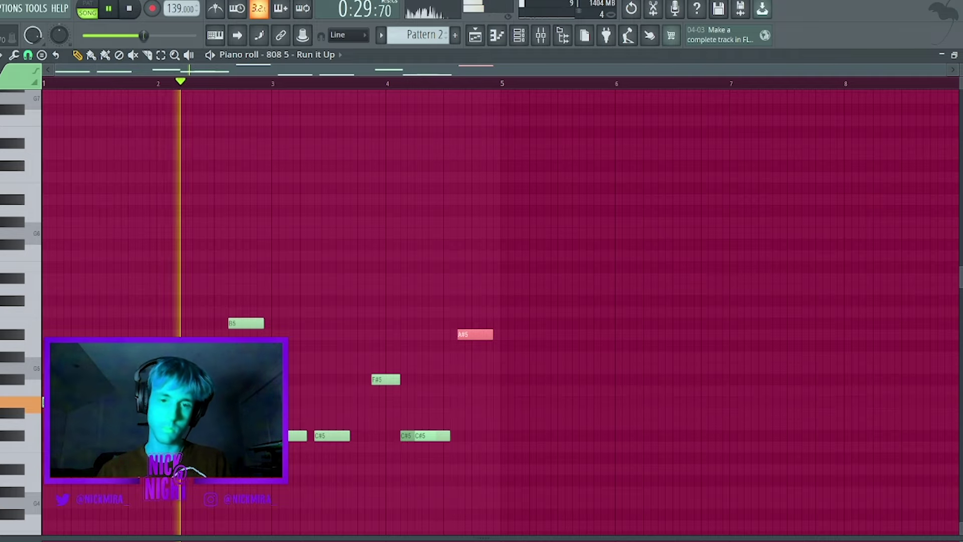
{"action": "key", "text": "ctrl+Down"}
{"action": "key", "text": "shift+Up"}
{"action": "key", "text": "shift+Up"}
{"action": "key", "text": "shift+Up"}
{"action": "key", "text": "ctrl+d"}
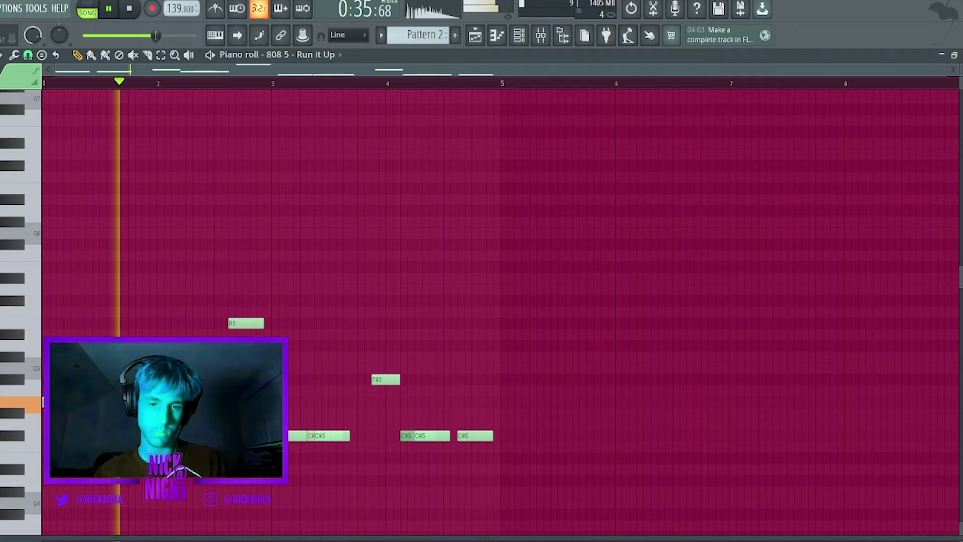
Add another C#5 note in the second half of bar 3 and shorten it to end before the F#5 note
{"action": "key", "text": "shift+Left"}
{"action": "left_click_drag", "start_coordinate": [276, 424], "coordinate": [305, 435]}
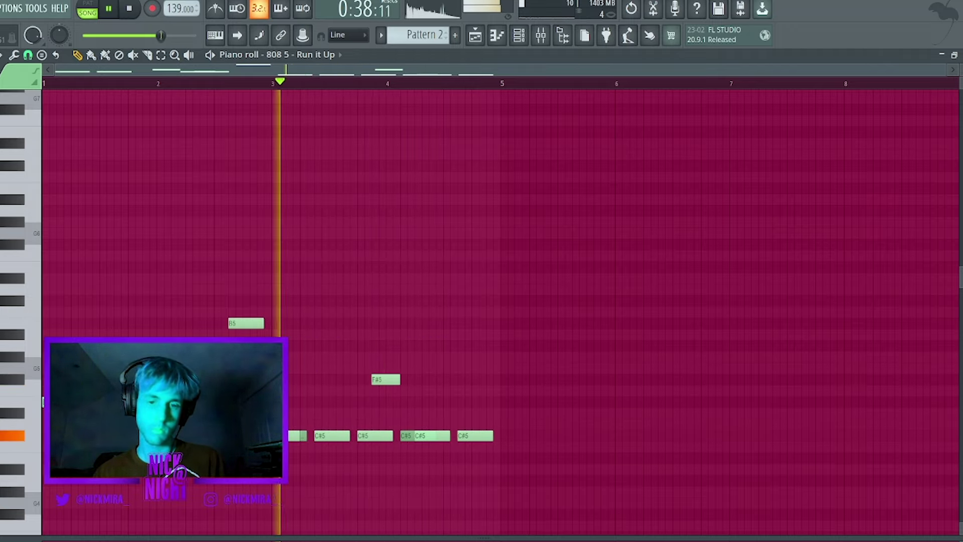
{"action": "left_click_drag", "start_coordinate": [392, 436], "coordinate": [372, 436]}
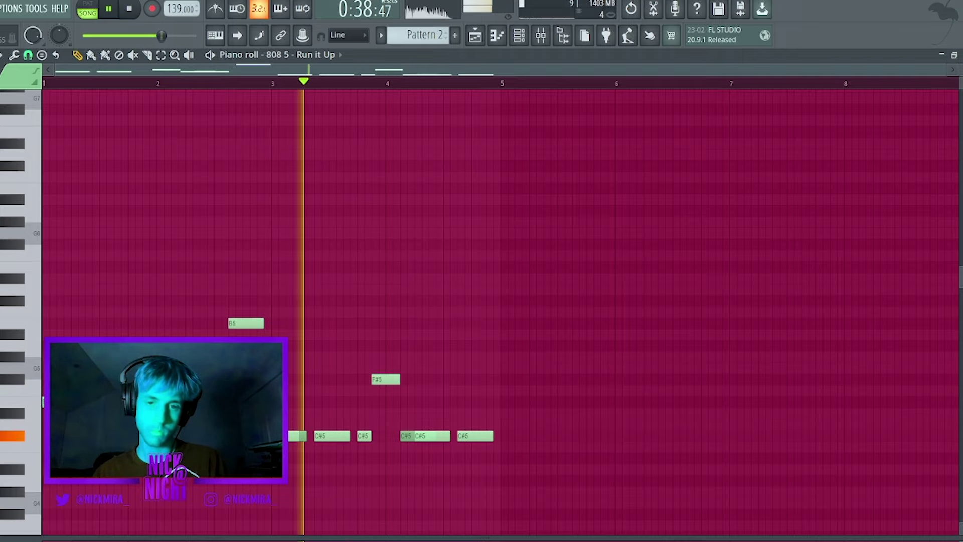
Replace the F#5 note leading into bar 4 with a short C5 note and a slide up to C#5
{"action": "right_click", "coordinate": [385, 379]}
{"action": "right_click", "coordinate": [407, 435]}
{"action": "left_click", "coordinate": [406, 435]}
{"action": "left_click_drag", "start_coordinate": [435, 435], "coordinate": [414, 435]}
{"action": "key", "text": "s"}
{"action": "left_click", "coordinate": [391, 435]}
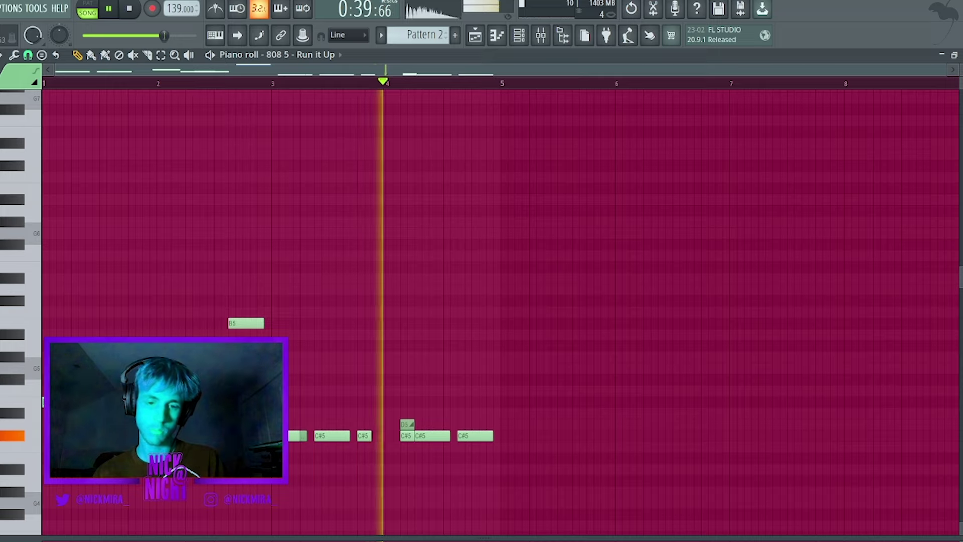
{"action": "left_click_drag", "start_coordinate": [407, 436], "coordinate": [547, 487]}
{"action": "left_click", "coordinate": [393, 435], "text": "ctrl"}
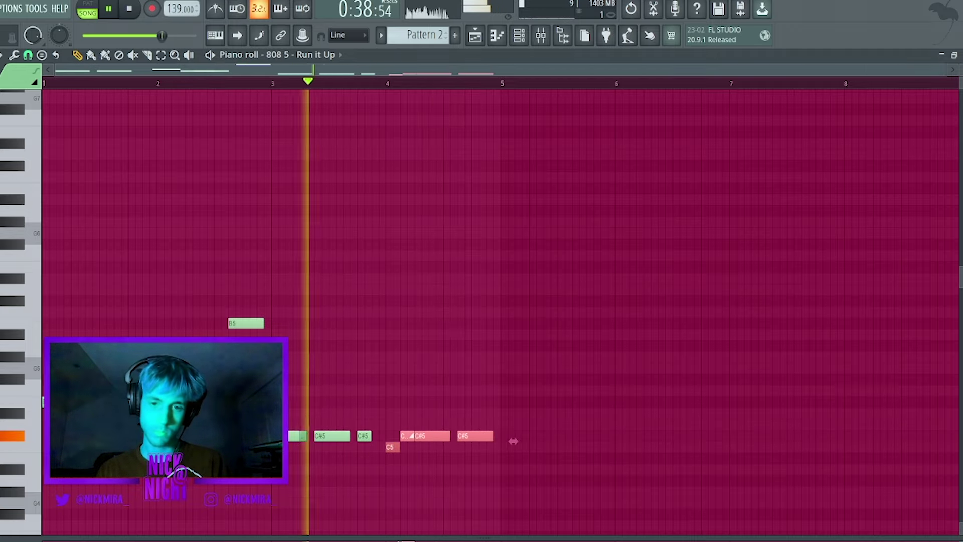
Try the bar 4 notes slightly earlier and play the pattern to compare the timing
{"action": "left_click_drag", "start_coordinate": [513, 441], "coordinate": [498, 441]}
{"action": "key", "text": "space"}
{"action": "key", "text": "space"}
{"action": "left_click", "coordinate": [499, 441], "text": "ctrl"}
{"action": "left_click_drag", "start_coordinate": [379, 447], "coordinate": [626, 496]}
{"action": "left_click", "coordinate": [392, 436], "text": "ctrl"}
{"action": "key", "text": "space"}
{"action": "key", "text": "space"}
{"action": "left_click_drag", "start_coordinate": [499, 441], "coordinate": [514, 441]}
{"action": "left_click", "coordinate": [514, 441], "text": "ctrl"}
Place the short C5 note and its C#5 slide together directly before the first long C#5 note of bar 4
{"action": "mouse_move", "coordinate": [392, 423]}
{"action": "left_mouse_down"}
{"action": "mouse_move", "coordinate": [413, 454]}
{"action": "mouse_move", "coordinate": [404, 435]}
{"action": "left_mouse_up"}
{"action": "left_click", "coordinate": [434, 446], "text": "ctrl"}
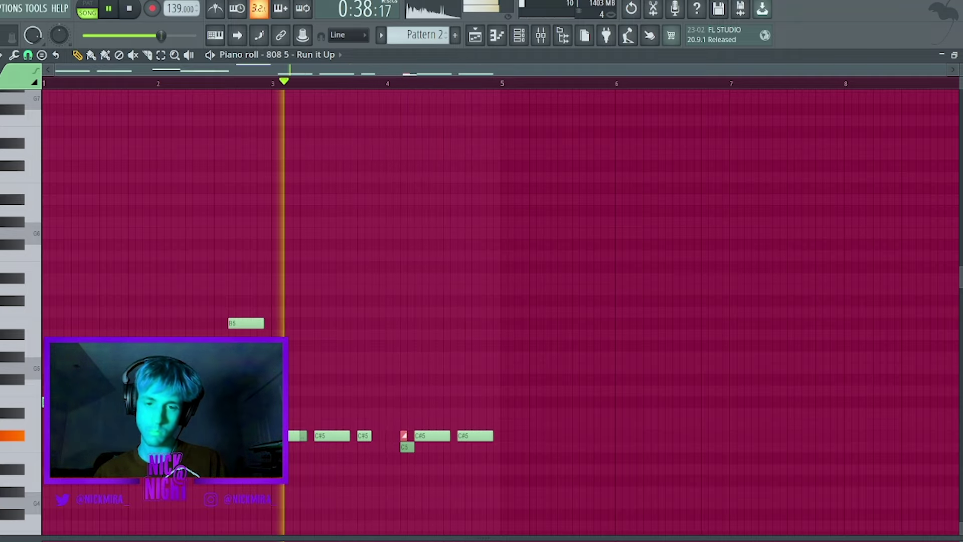
{"action": "key", "text": "ctrl+a"}
{"action": "key", "text": "ctrl+d"}
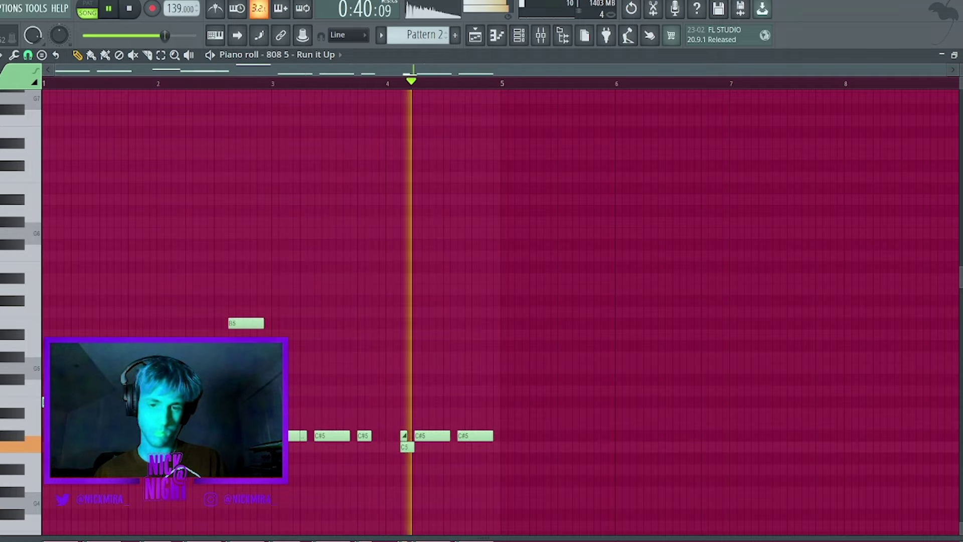
Show the channel rack and add the Okay Perc sample above the snap channel with hits in the opening bars
{"action": "scroll", "coordinate": [405, 275], "scroll_direction": "down", "scroll_amount": 5}
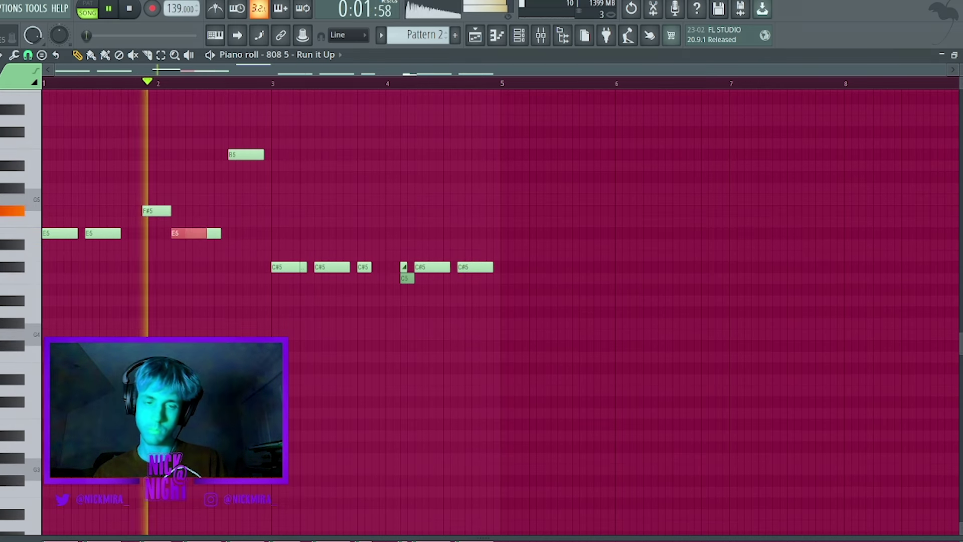
{"action": "key", "text": "F7"}
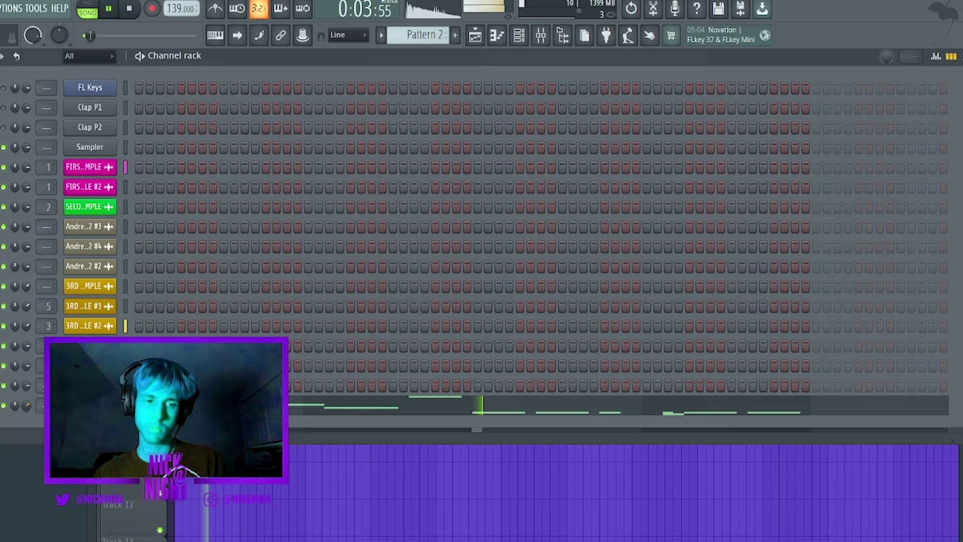
{"action": "key", "text": "space"}
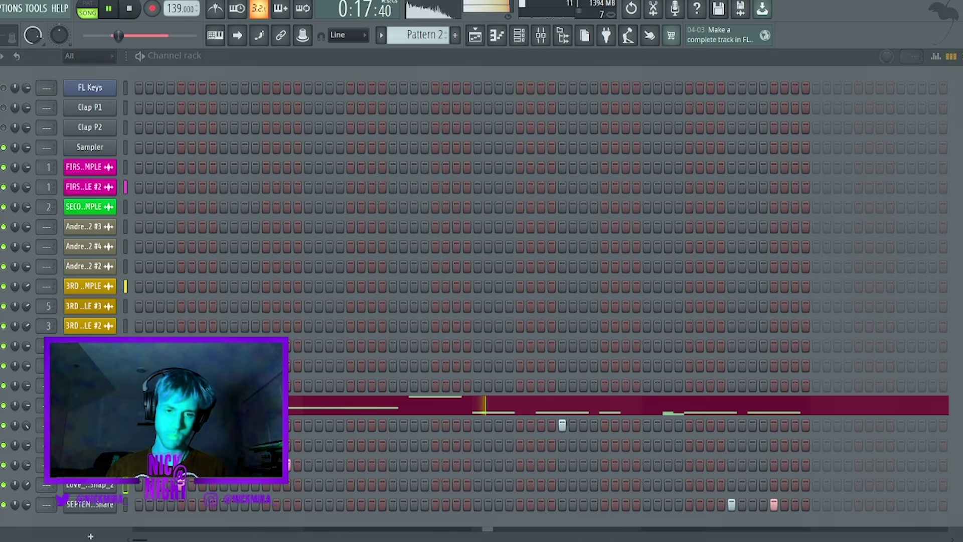
{"action": "left_click_drag", "start_coordinate": [60, 451], "coordinate": [91, 475]}
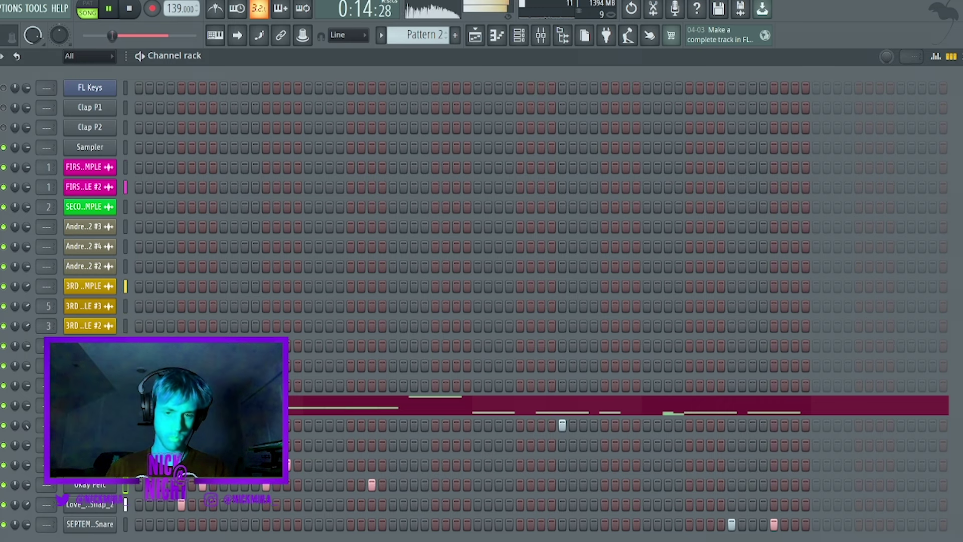
Reduce the Okay Perc part to two hits in bar 1 and duplicate them across the four-bar pattern
{"action": "key", "text": "F7"}
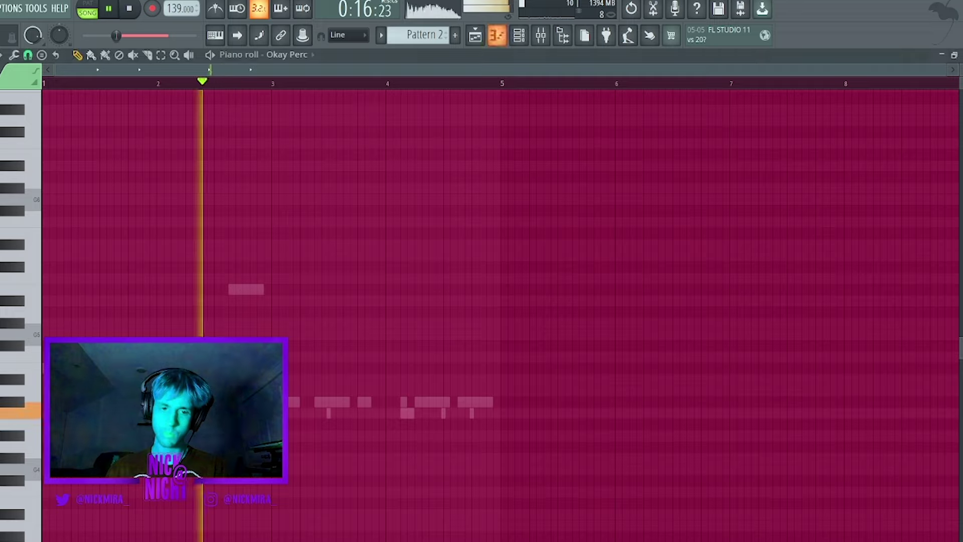
{"action": "key", "text": "space"}
{"action": "key", "text": "space"}
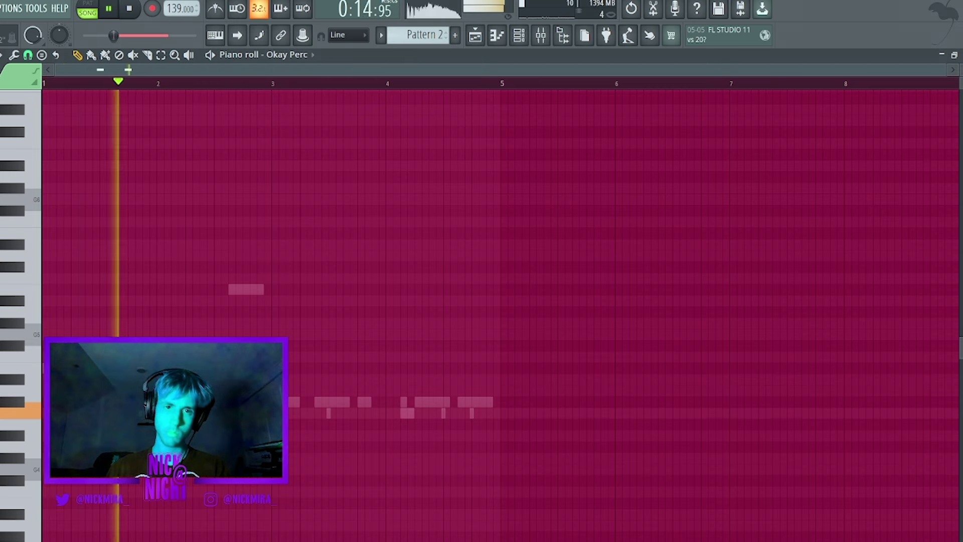
{"action": "key", "text": "ctrl+b"}
{"action": "key", "text": "ctrl+d"}
{"action": "key", "text": "F6"}
{"action": "key", "text": "space"}
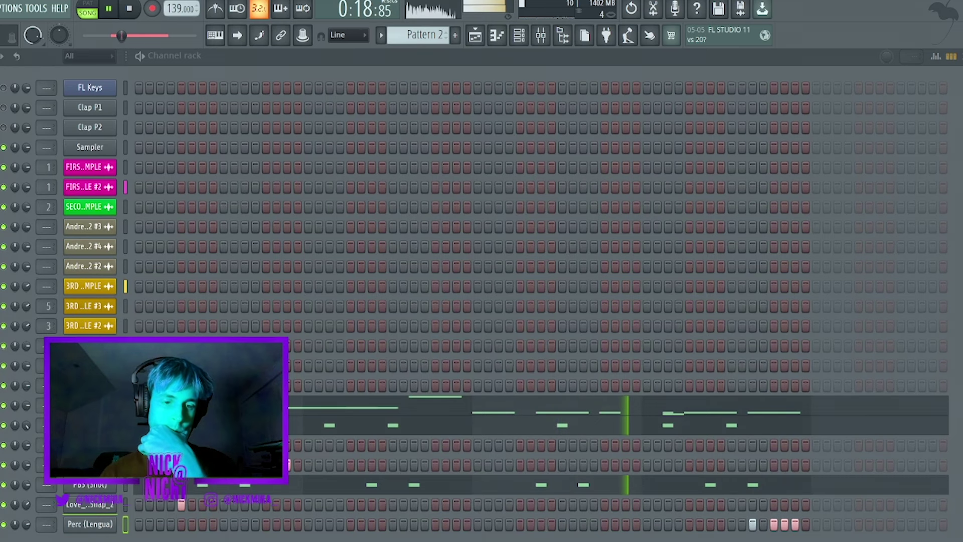
Add the Clean Hi Hat sample with a hit on every second step and open its notes in the piano roll
{"action": "left_click_drag", "start_coordinate": [1, 514], "coordinate": [89, 515]}
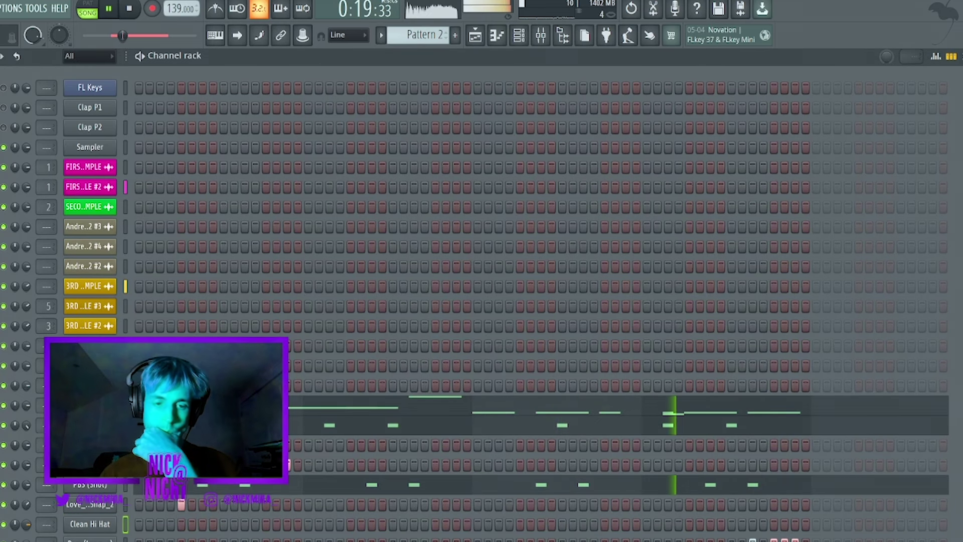
{"action": "right_click", "coordinate": [90, 524]}
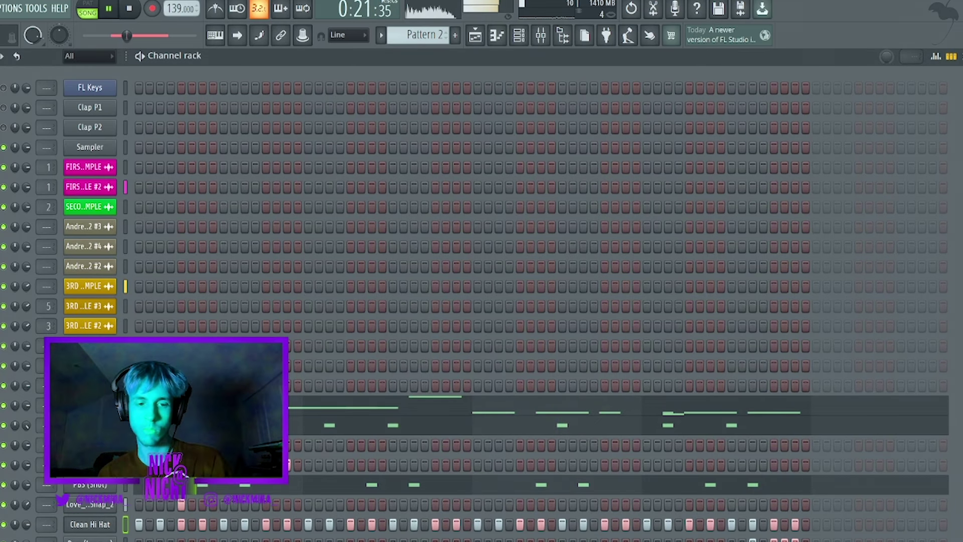
{"action": "key", "text": "F7"}
{"action": "key", "text": "ctrl+q"}
{"action": "scroll", "coordinate": [501, 312], "scroll_direction": "up", "scroll_amount": 2}
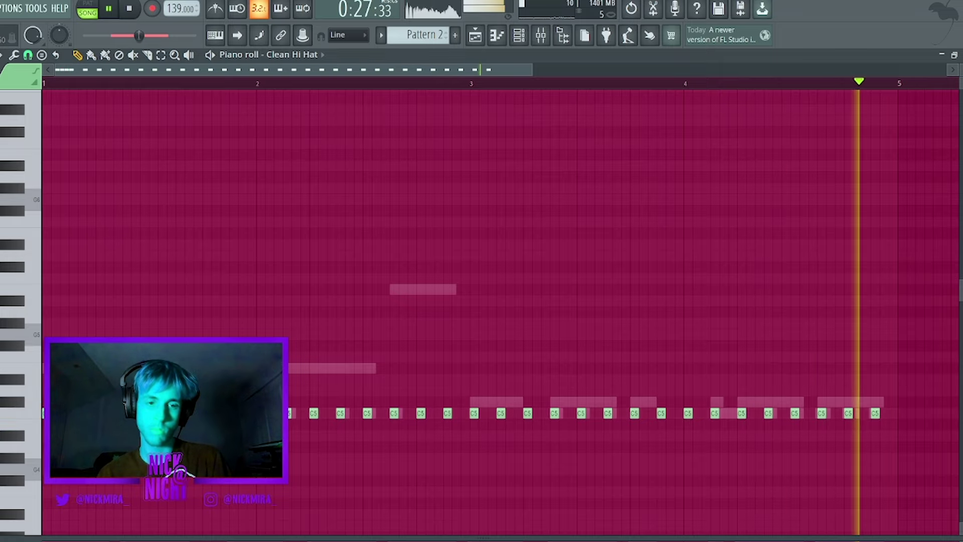
Play the pattern repeatedly from the start to check the Clean Hi Hat rhythm
{"action": "key", "text": "space"}
{"action": "key", "text": "space"}
{"action": "key", "text": "space"}
{"action": "key", "text": "space"}
{"action": "key", "text": "space"}
{"action": "key", "text": "space"}
{"action": "key", "text": "space"}
{"action": "key", "text": "space"}
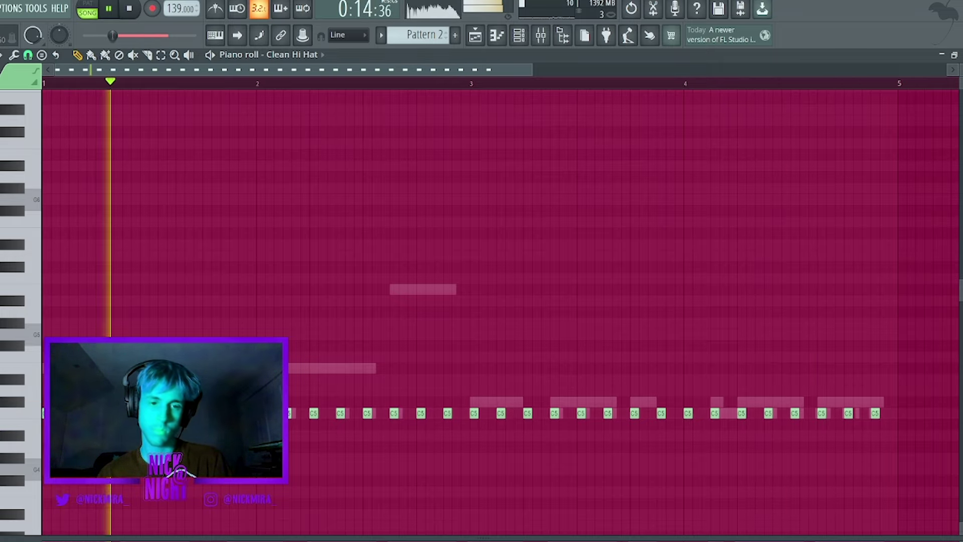
Rework the Clean Hi Hat rhythm in bar 1 with extra in-between hits while replaying the pattern from the start
{"action": "key", "text": "space"}
{"action": "key", "text": "space"}
{"action": "key", "text": "space"}
{"action": "key", "text": "space"}
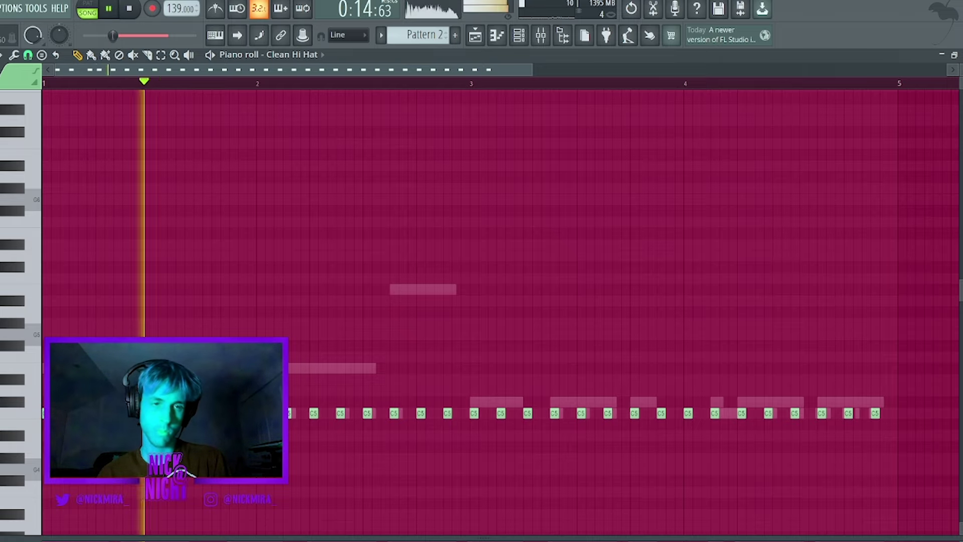
{"action": "key", "text": "space"}
{"action": "key", "text": "space"}
{"action": "key", "text": "space"}
{"action": "key", "text": "space"}
{"action": "key", "text": "space"}
{"action": "key", "text": "space"}
{"action": "key", "text": "space"}
{"action": "key", "text": "space"}
{"action": "key", "text": "space"}
{"action": "key", "text": "space"}
{"action": "key", "text": "space"}
{"action": "key", "text": "space"}
{"action": "key", "text": "space"}
{"action": "key", "text": "space"}
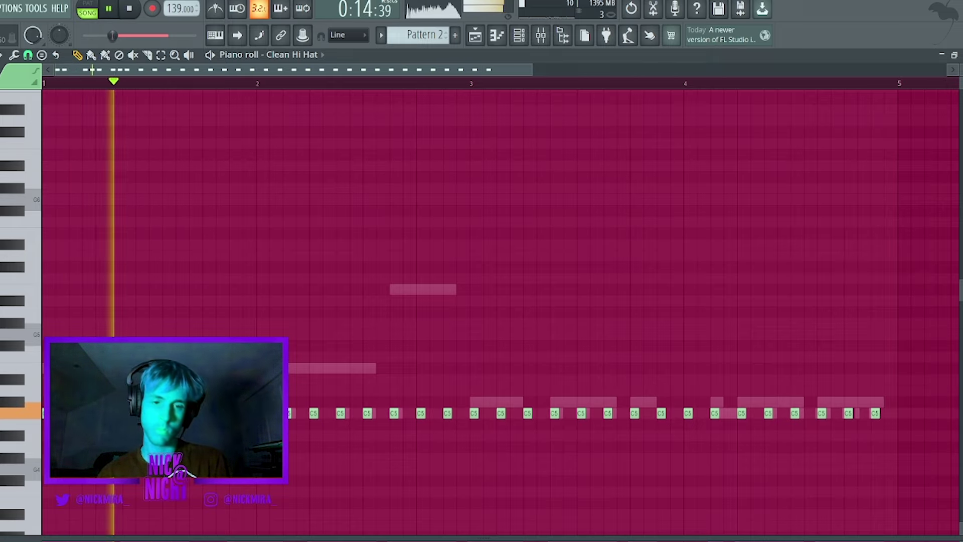
{"action": "key", "text": "space"}
{"action": "key", "text": "space"}
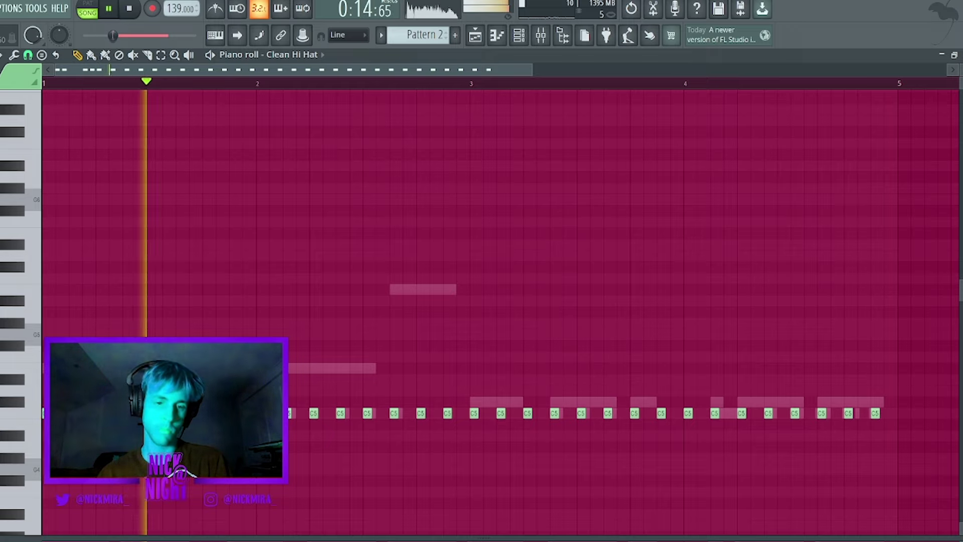
{"action": "key", "text": "space"}
{"action": "key", "text": "space"}
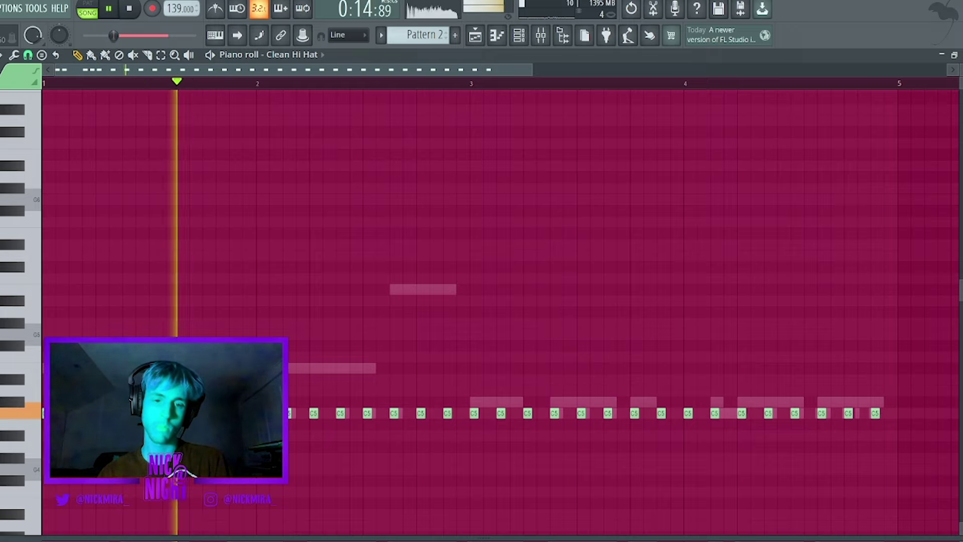
Add an extra Clean Hi Hat hit right after beats 2 and 4 of bar 2 while replaying the pattern
{"action": "key", "text": "space"}
{"action": "key", "text": "space"}
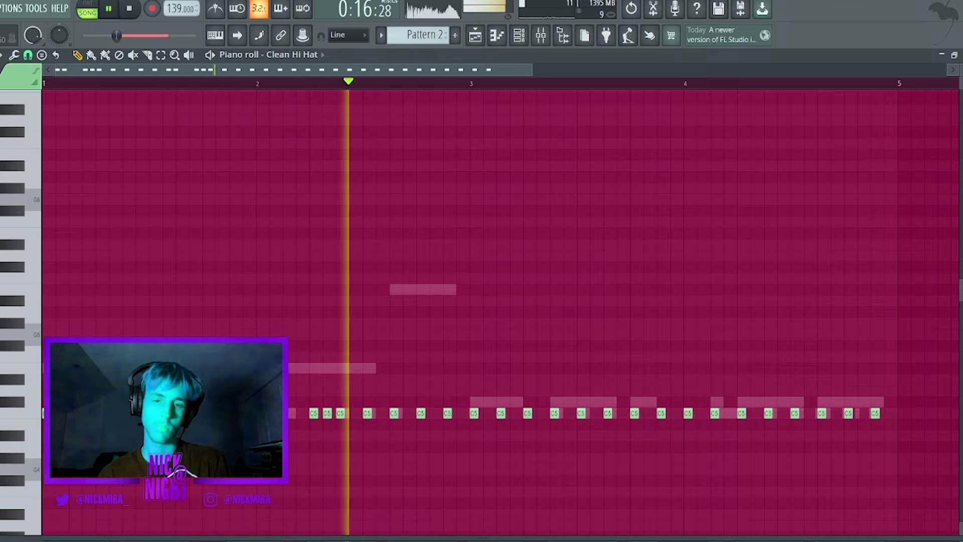
{"action": "key", "text": "space"}
{"action": "key", "text": "space"}
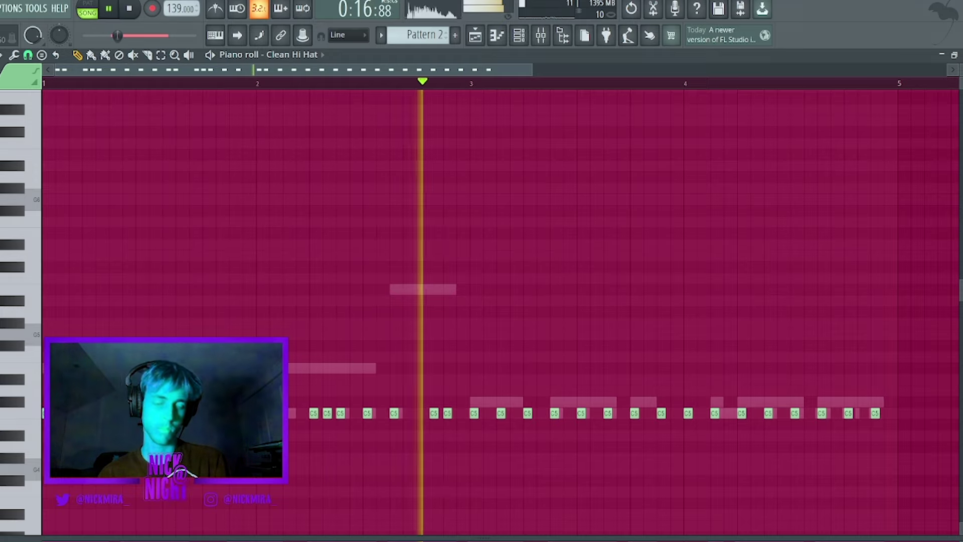
{"action": "key", "text": "space"}
{"action": "key", "text": "space"}
{"action": "left_click", "coordinate": [421, 413]}
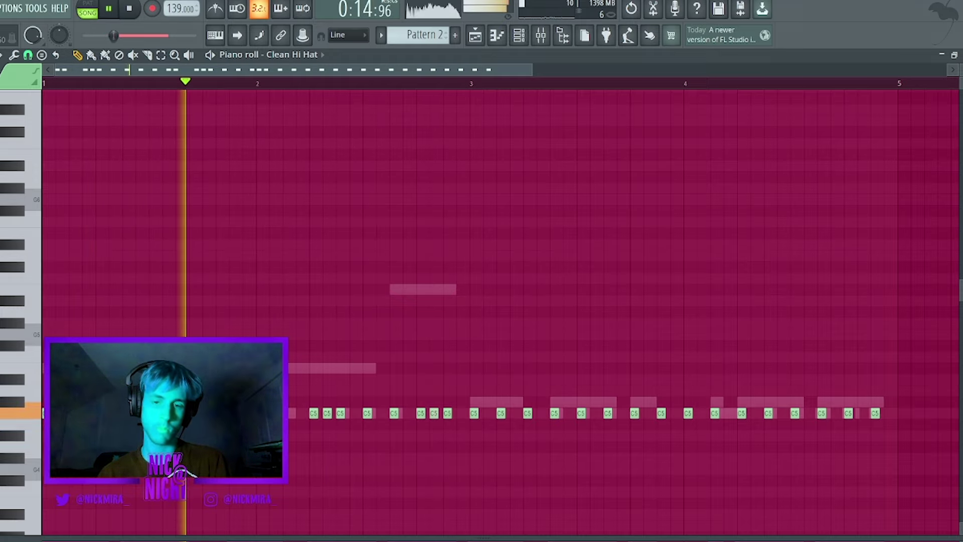
Place lower-pitched Clean Hi Hat notes in the second half of bar 2, three on A4 and the last a semitone lower
{"action": "left_click_drag", "start_coordinate": [434, 414], "coordinate": [434, 436]}
{"action": "left_click", "coordinate": [448, 436]}
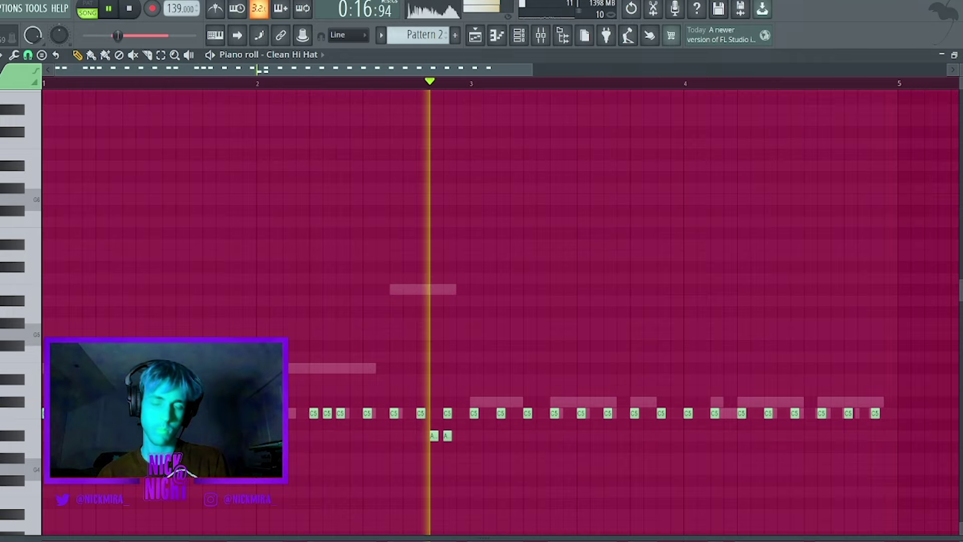
{"action": "key", "text": "space"}
{"action": "key", "text": "space"}
{"action": "mouse_move", "coordinate": [428, 443]}
{"action": "left_mouse_down"}
{"action": "mouse_move", "coordinate": [469, 433]}
{"action": "mouse_move", "coordinate": [419, 445]}
{"action": "left_mouse_up"}
{"action": "left_click", "coordinate": [420, 451], "text": "ctrl"}
{"action": "left_click", "coordinate": [421, 457]}
{"action": "left_click", "coordinate": [448, 458]}
{"action": "key", "text": "space"}
{"action": "key", "text": "space"}
{"action": "left_click_drag", "start_coordinate": [454, 475], "coordinate": [421, 447]}
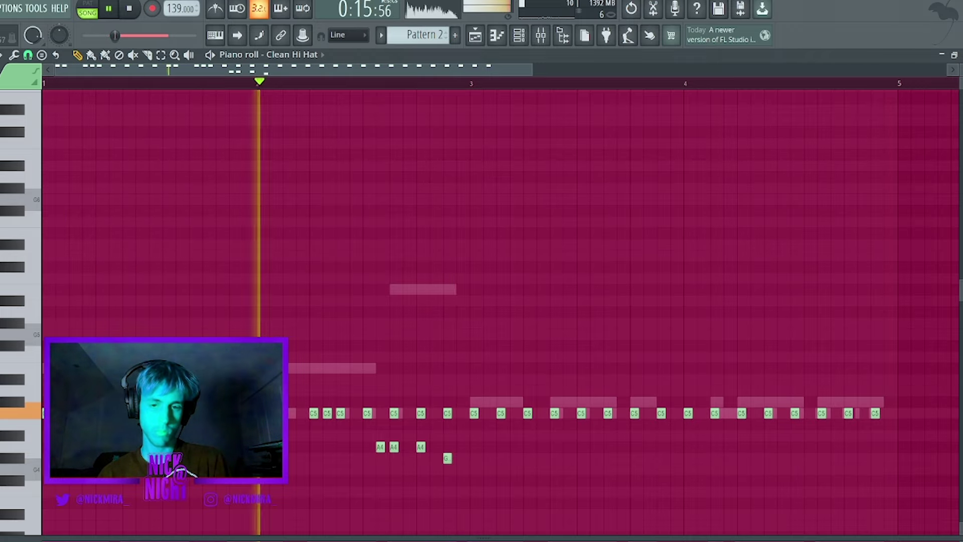
Chop the last low note of bar 2 into a short roll and move it to beat 4 in place of the single A4 note
{"action": "left_click", "coordinate": [447, 458], "text": "ctrl"}
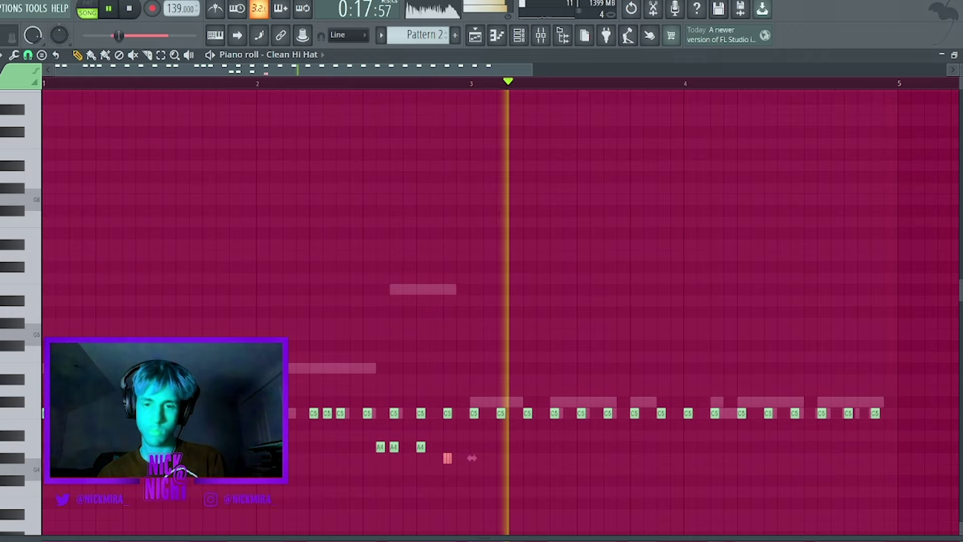
{"action": "key", "text": "space"}
{"action": "key", "text": "space"}
{"action": "right_click", "coordinate": [421, 447]}
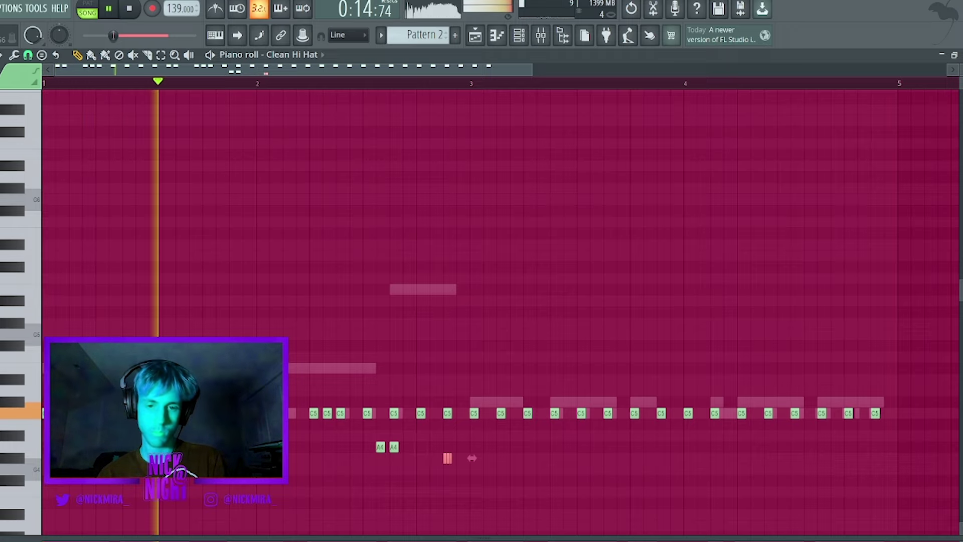
{"action": "left_click_drag", "start_coordinate": [471, 458], "coordinate": [446, 446]}
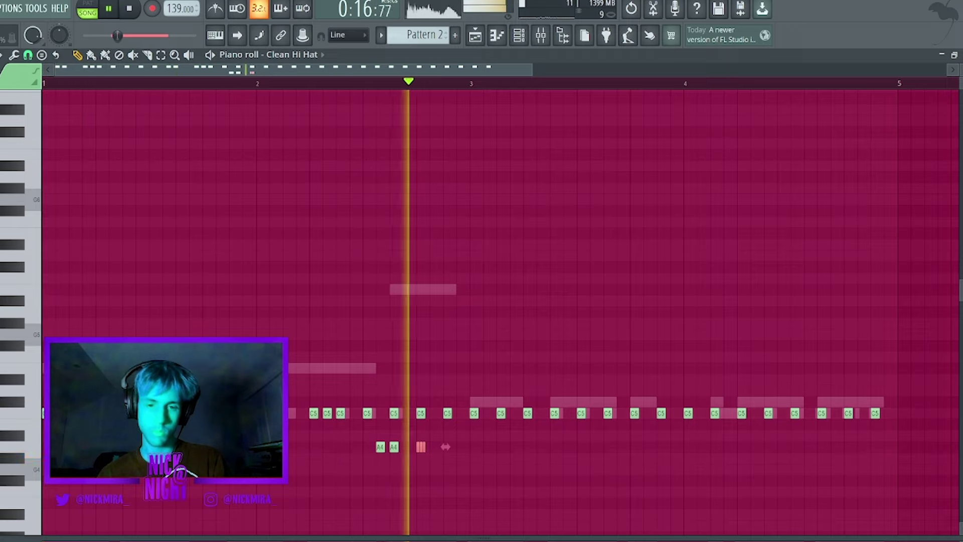
{"action": "key", "text": "space"}
{"action": "key", "text": "space"}
{"action": "key", "text": "ctrl+d"}
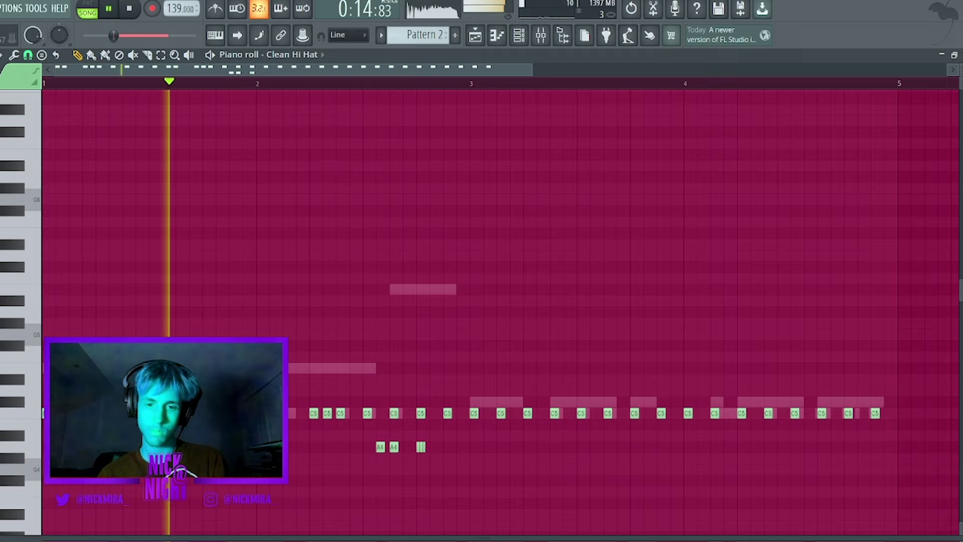
Lower the roll to G4, follow it with an F4 note, and apply quick legato to all hi-hat notes
{"action": "left_click", "coordinate": [444, 469]}
{"action": "left_click_drag", "start_coordinate": [411, 437], "coordinate": [467, 457]}
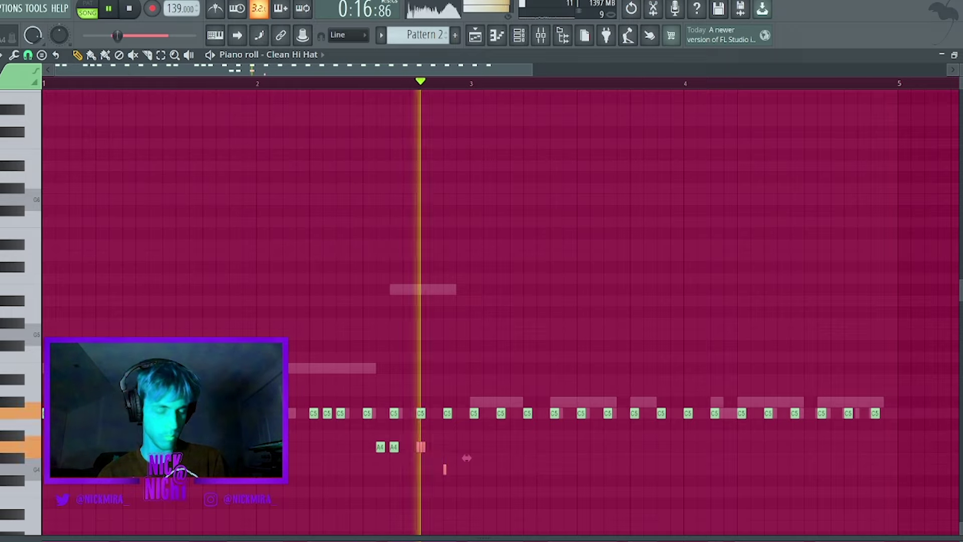
{"action": "key", "text": "shift+Down"}
{"action": "key", "text": "shift+Down"}
{"action": "key", "text": "ctrl+d"}
{"action": "key", "text": "ctrl+l"}
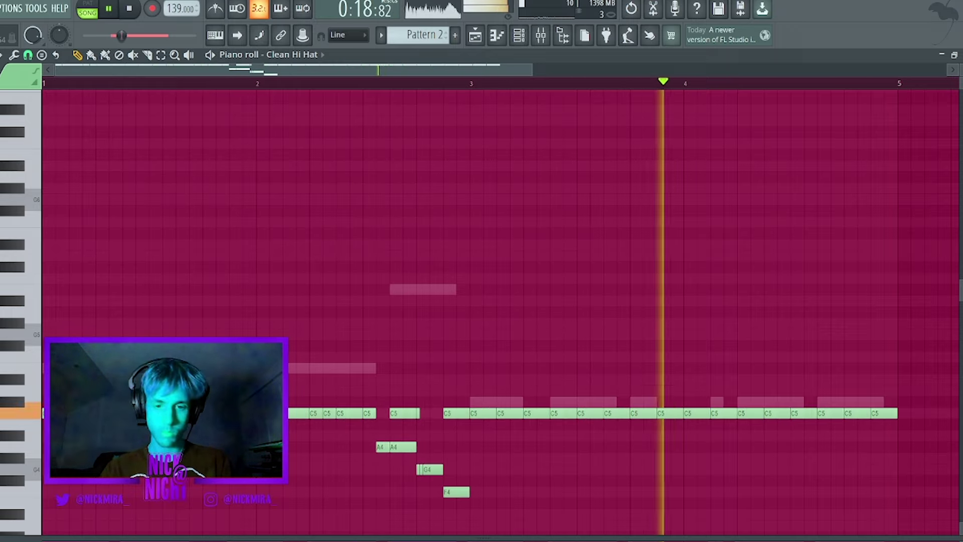
Delete the Clean Hi Hat notes in bars 3 and 4 and duplicate the first two bars in their place
{"action": "left_click_drag", "start_coordinate": [471, 408], "coordinate": [927, 534]}
{"action": "key", "text": "Delete"}
{"action": "key", "text": "ctrl+b"}
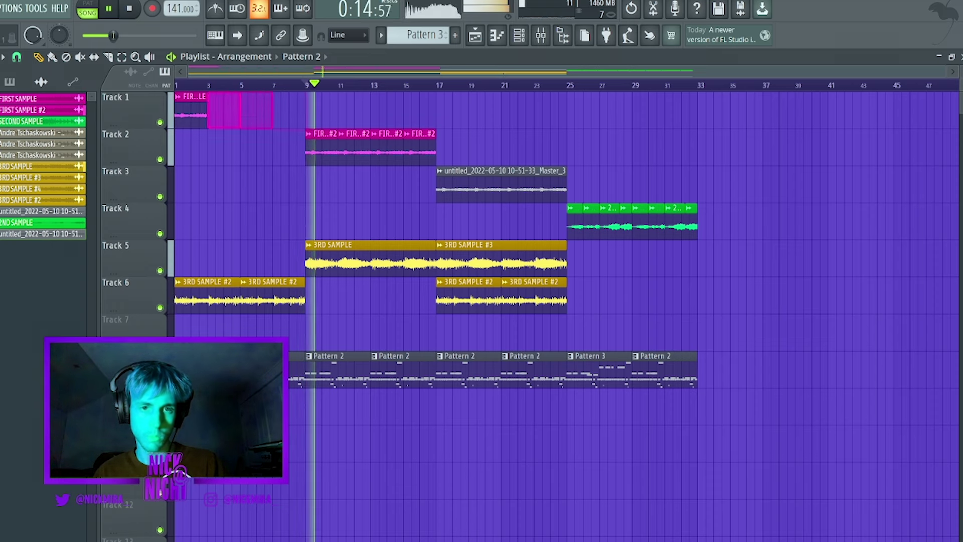
Restore the deleted FIRST SAMPLE clips on Track 1 and place 3RD SAMPLE #3 on Track 5 over bars 1 to 8
{"action": "key", "text": "Delete"}
{"action": "key", "text": "ctrl+z"}
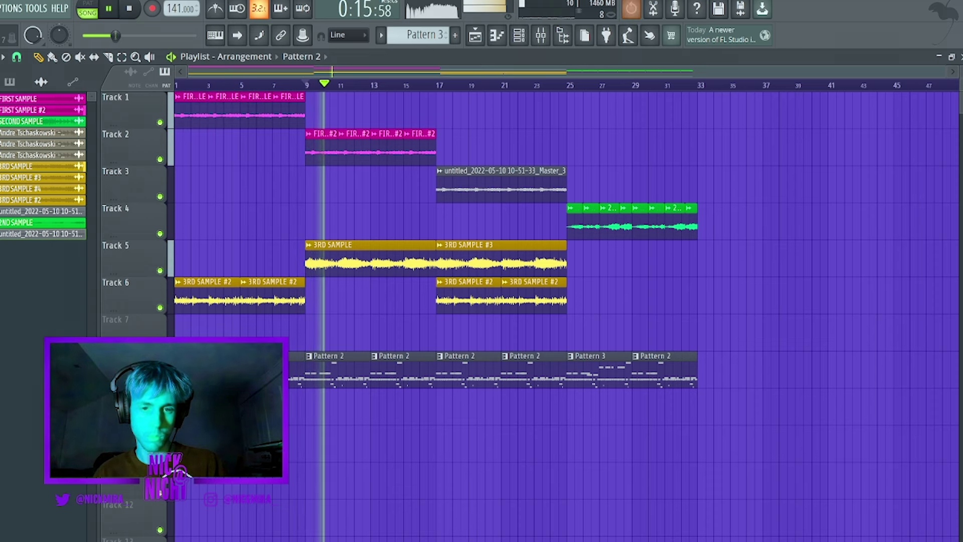
{"action": "right_click", "coordinate": [339, 371]}
{"action": "right_click", "coordinate": [401, 371]}
{"action": "key", "text": "space"}
{"action": "key", "text": "space"}
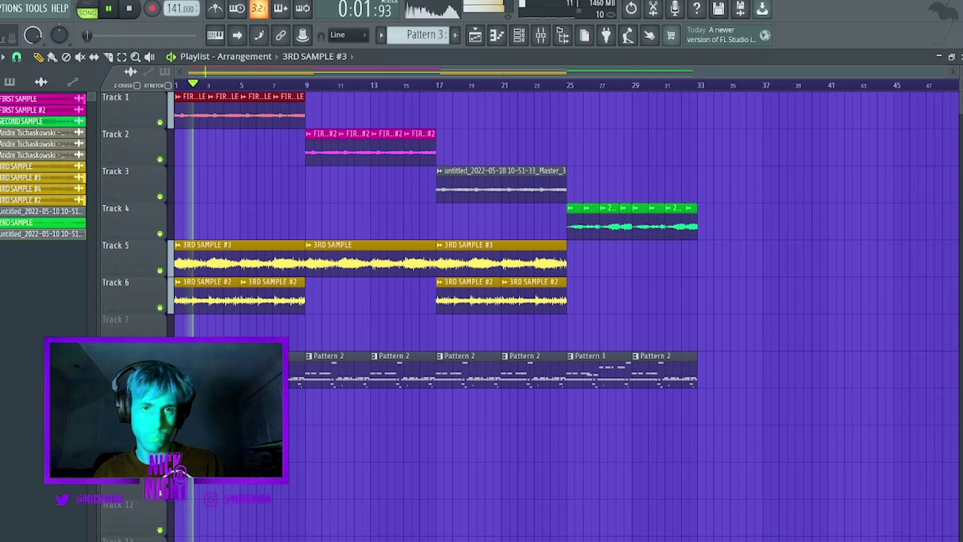
{"action": "left_click_drag", "start_coordinate": [580, 220], "coordinate": [691, 371]}
{"action": "left_click_drag", "start_coordinate": [597, 368], "coordinate": [719, 368]}
{"action": "key", "text": "ctrl+d"}
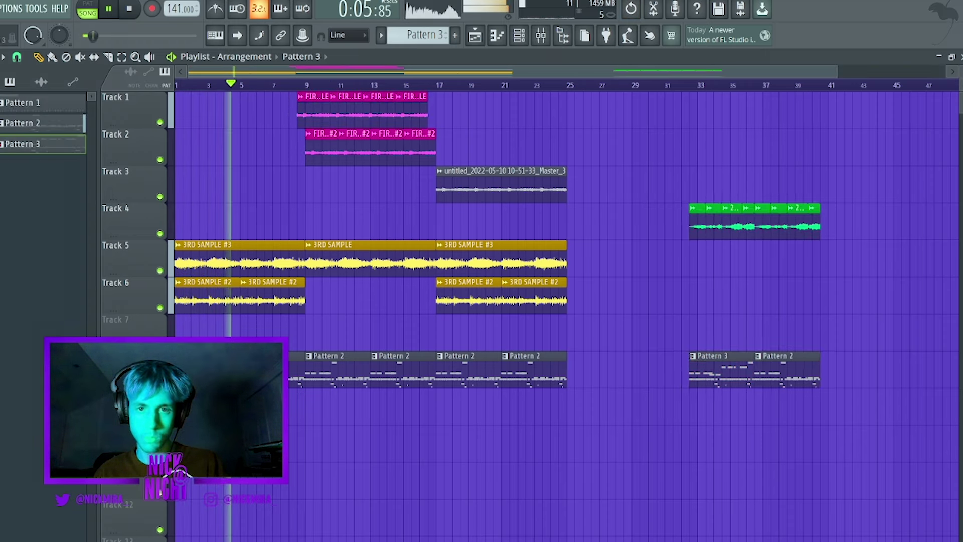
{"action": "key", "text": "ctrl+z"}
Shift the whole arrangement eight bars later and fill bars 1 to 8 with copies of the Track 5, Track 6 and pattern clips
{"action": "left_click_drag", "start_coordinate": [314, 147], "coordinate": [818, 444]}
{"action": "left_click_drag", "start_coordinate": [596, 368], "coordinate": [727, 369]}
{"action": "key", "text": "ctrl+d"}
{"action": "left_click_drag", "start_coordinate": [344, 242], "coordinate": [221, 371]}
{"action": "key", "text": "ctrl+b"}
{"action": "key", "text": "ctrl+d"}
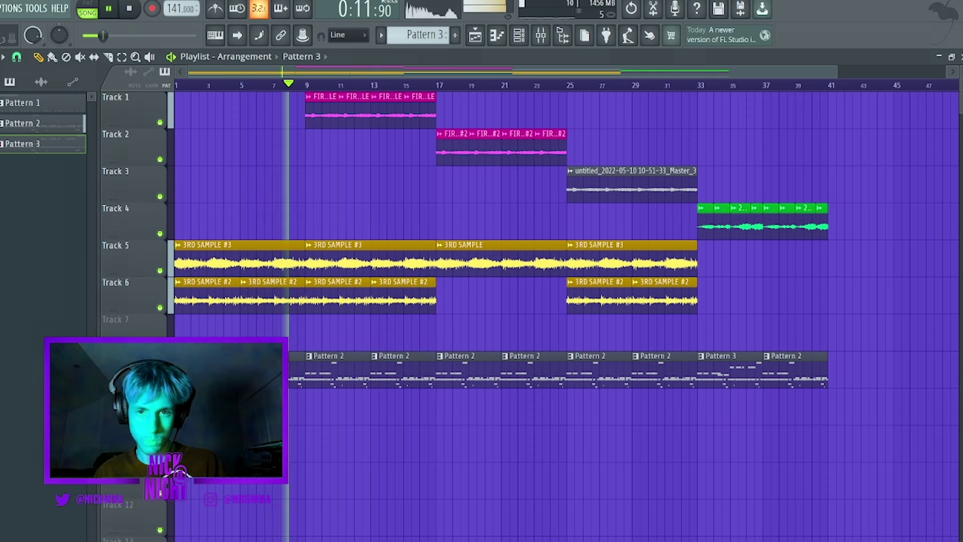
Try a copy of the untitled Master_3 clip at bar 1 on Track 3, play it, and undo the copy
{"action": "left_click_drag", "start_coordinate": [627, 186], "coordinate": [235, 186]}
{"action": "key", "text": "space"}
{"action": "key", "text": "space"}
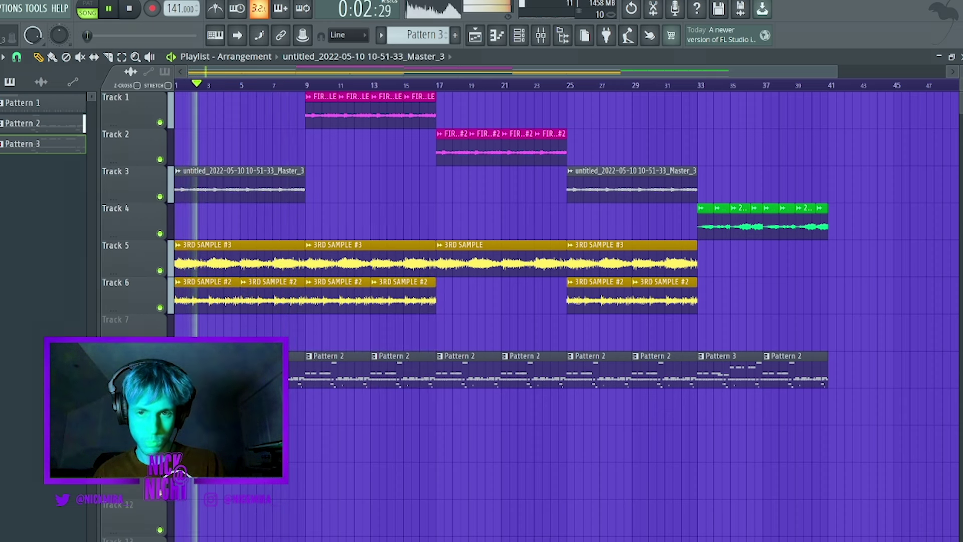
{"action": "key", "text": "ctrl+z"}
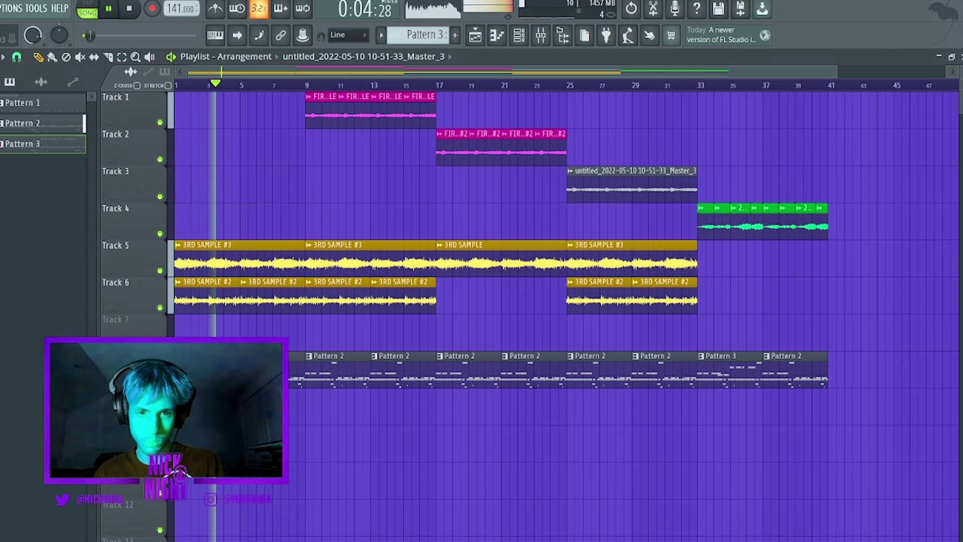
Replace the Track 5 clip at bar 9 with 3RD SAMPLE and delete the pattern clips from bars 1 to 8
{"action": "right_click", "coordinate": [331, 260]}
{"action": "left_click", "coordinate": [452, 261]}
{"action": "left_click", "coordinate": [310, 261]}
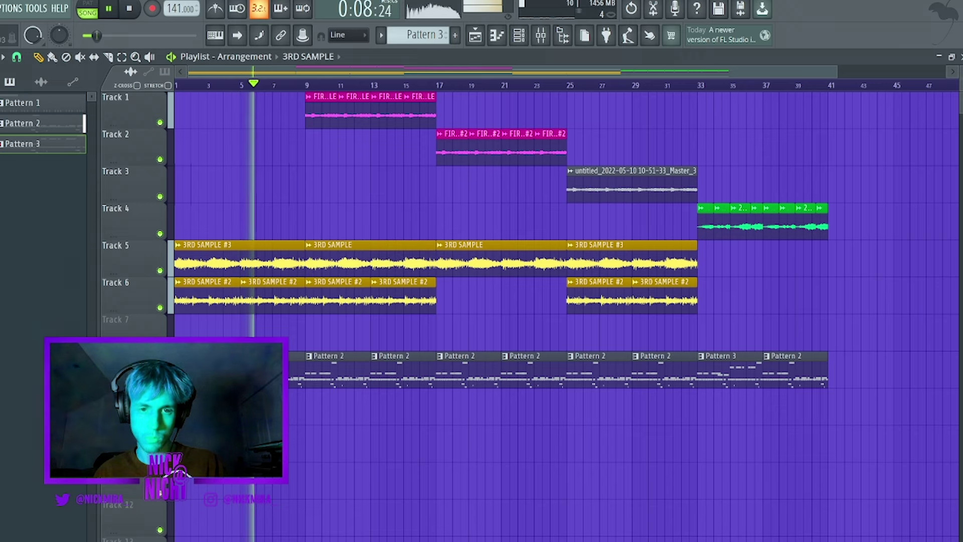
{"action": "right_click", "coordinate": [273, 370]}
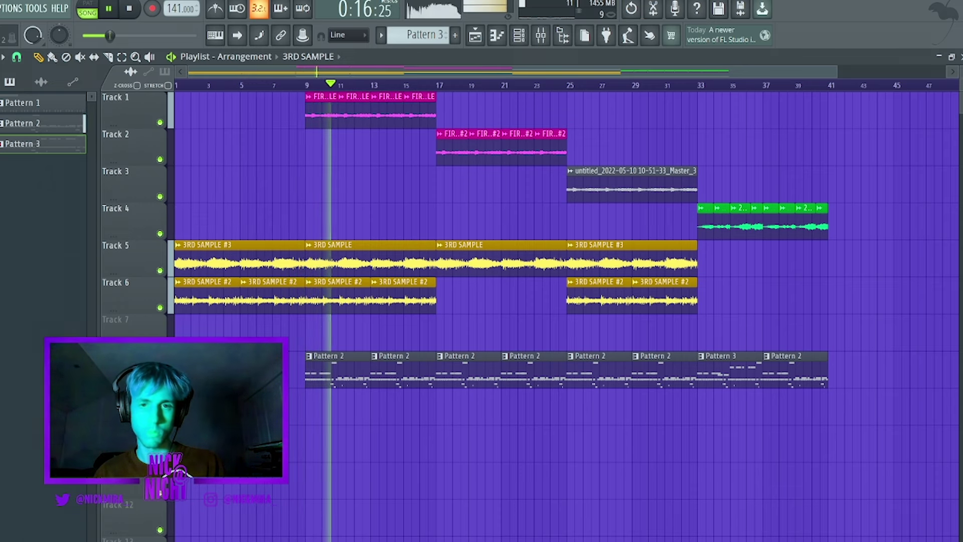
Review the FIRST SAMPLE channel settings during playback and close them
{"action": "scroll", "coordinate": [566, 316], "scroll_direction": "down", "scroll_amount": 2}
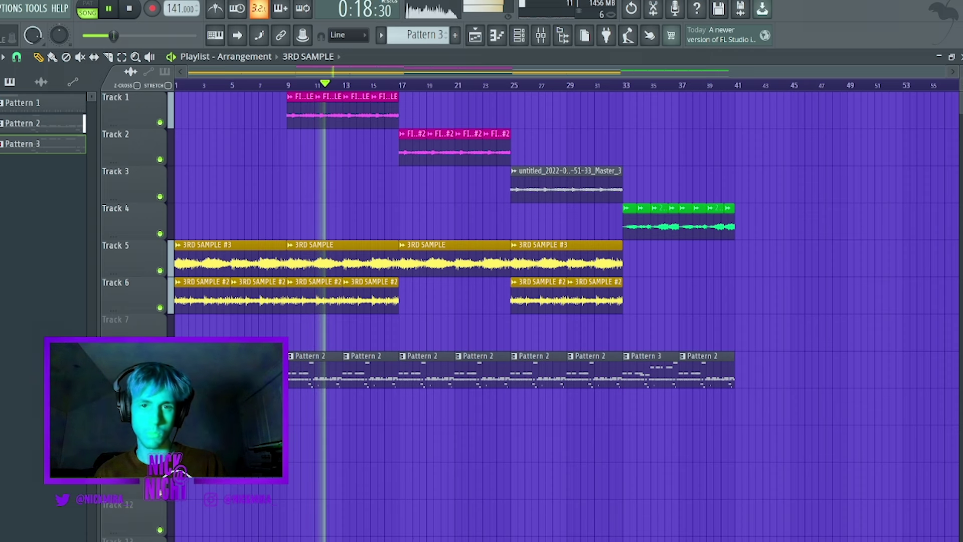
{"action": "double_click", "coordinate": [343, 114]}
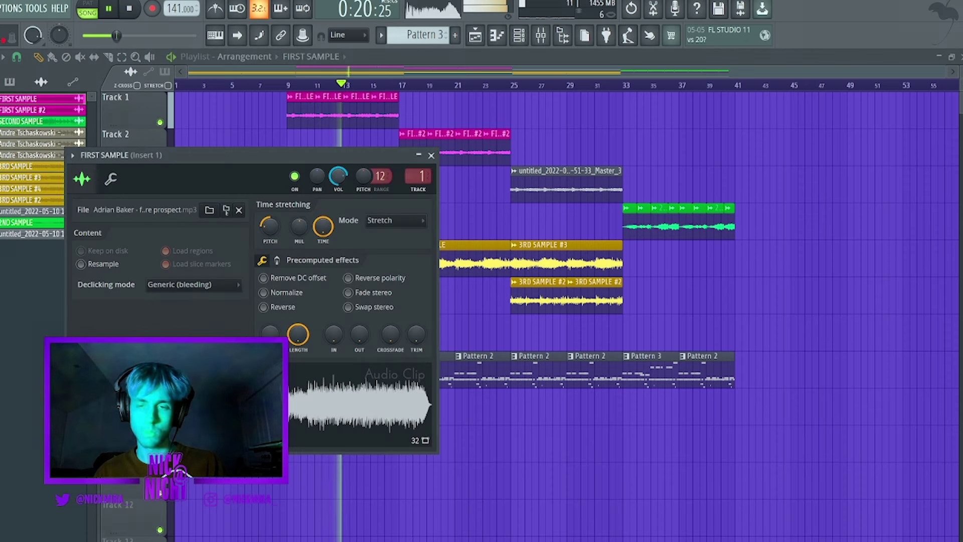
{"action": "key", "text": "Escape"}
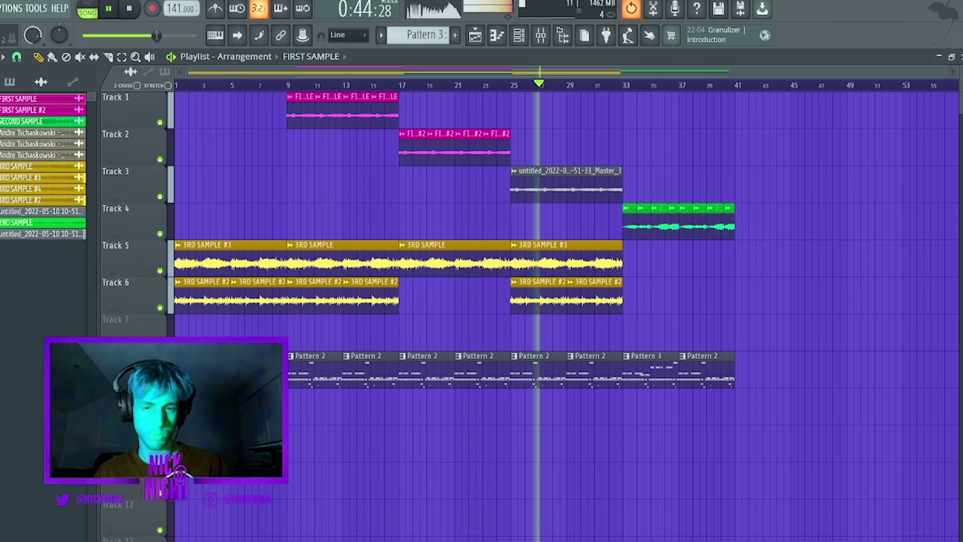
Cut bar 26 out of the Pattern 2 clip that starts at bar 25 and delete the Pattern 2 clip at bar 29
{"action": "scroll", "coordinate": [545, 368], "scroll_direction": "up", "scroll_amount": 5}
{"action": "key", "text": "c"}
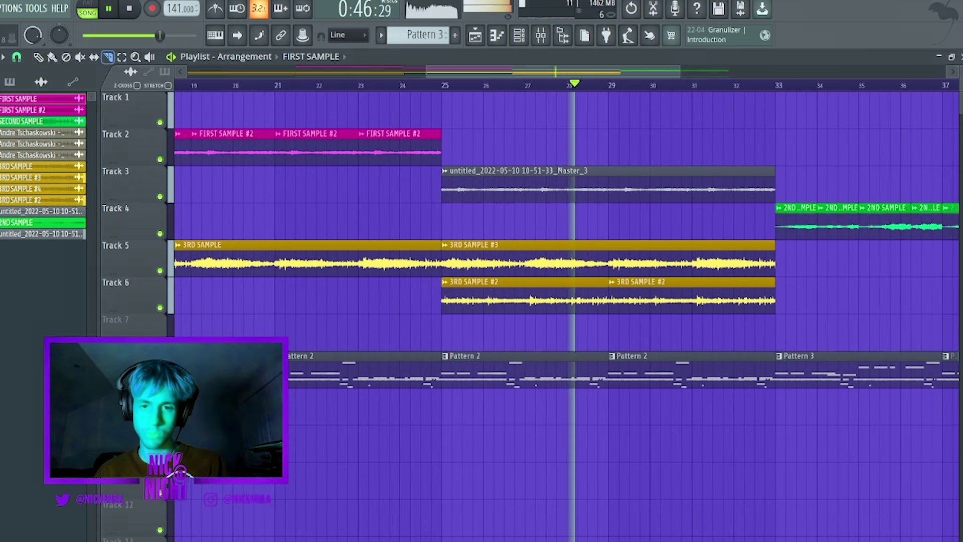
{"action": "left_click", "coordinate": [483, 369]}
{"action": "right_click", "coordinate": [526, 369]}
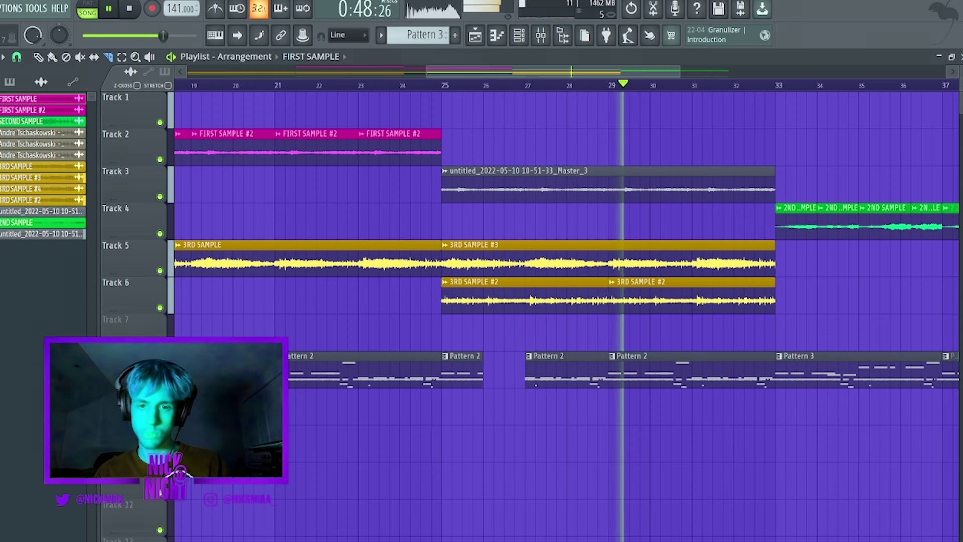
{"action": "scroll", "coordinate": [548, 369], "scroll_direction": "down", "scroll_amount": 5}
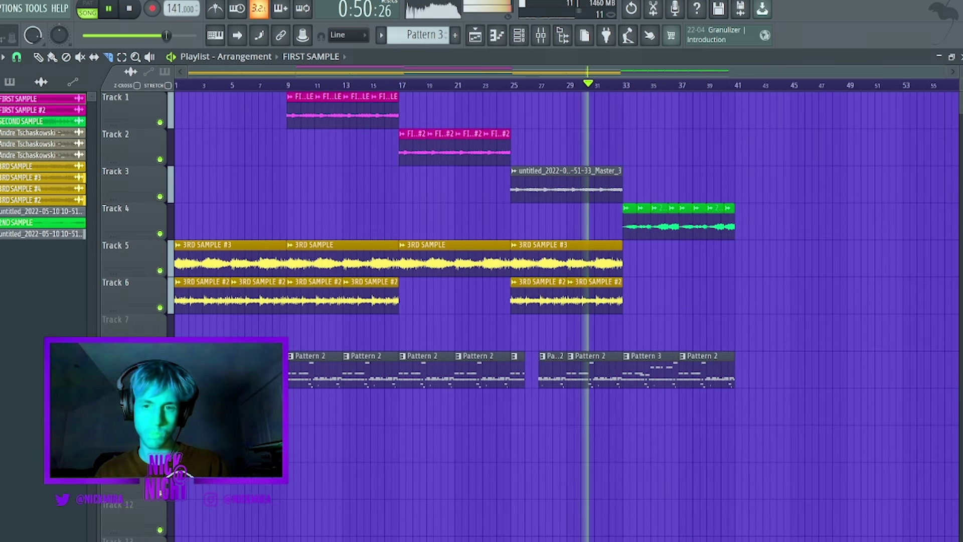
{"action": "key", "text": "p"}
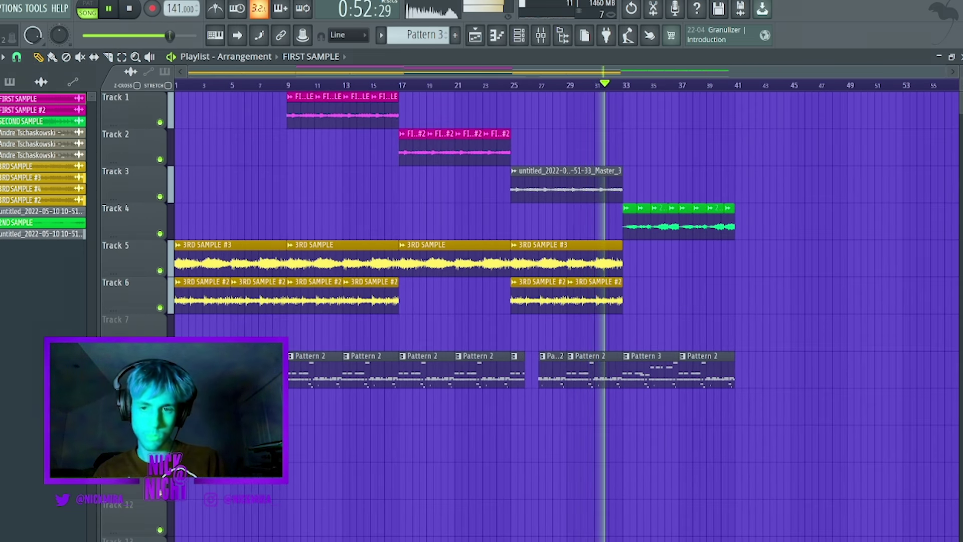
{"action": "right_click", "coordinate": [595, 370]}
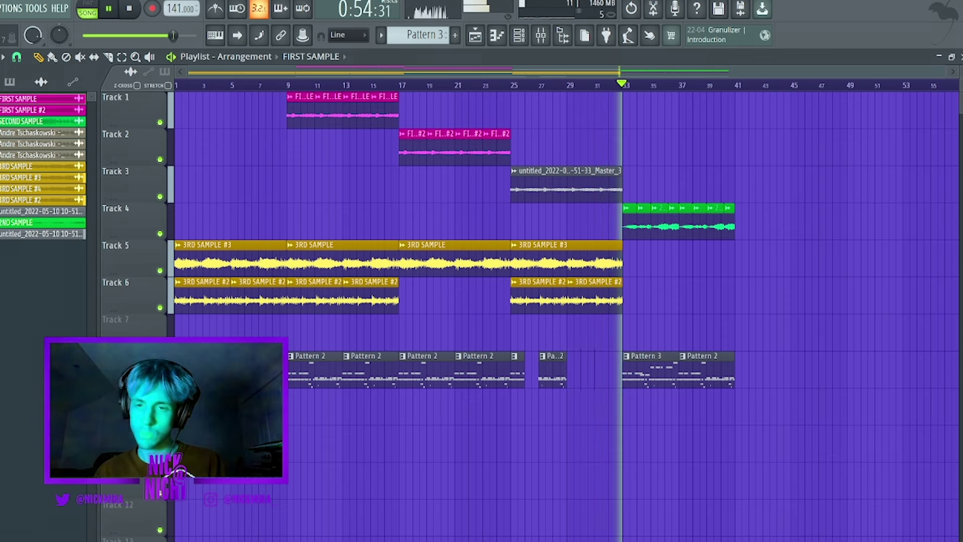
Review the 2ND SAMPLE channel settings and close them
{"action": "left_click_drag", "start_coordinate": [613, 221], "coordinate": [730, 222]}
{"action": "double_click", "coordinate": [703, 222]}
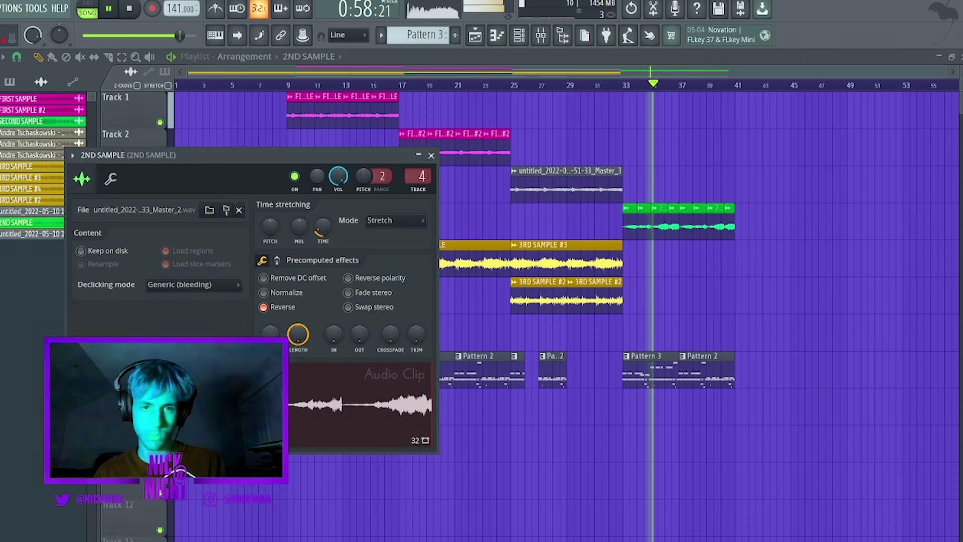
{"action": "key", "text": "Escape"}
Duplicate the 2ND SAMPLE and pattern clips from bars 33–40 into bars 41–48 and replace Pattern 2 at bar 37 with Pattern 3
{"action": "left_click_drag", "start_coordinate": [746, 204], "coordinate": [628, 386]}
{"action": "key", "text": "ctrl+b"}
{"action": "right_click", "coordinate": [707, 370]}
{"action": "left_click", "coordinate": [702, 370]}
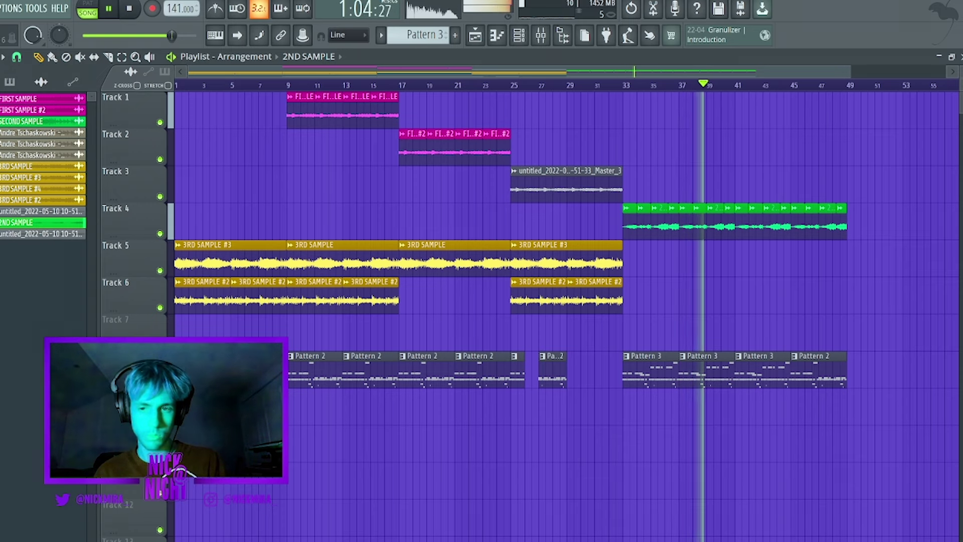
Replace the two pattern clips in bars 41 to 48 with duplicates of the Pattern 3 clips from bars 33 to 40
{"action": "right_click", "coordinate": [815, 370]}
{"action": "right_click", "coordinate": [765, 370]}
{"action": "left_click_drag", "start_coordinate": [769, 372], "coordinate": [627, 407]}
{"action": "key", "text": "ctrl+b"}
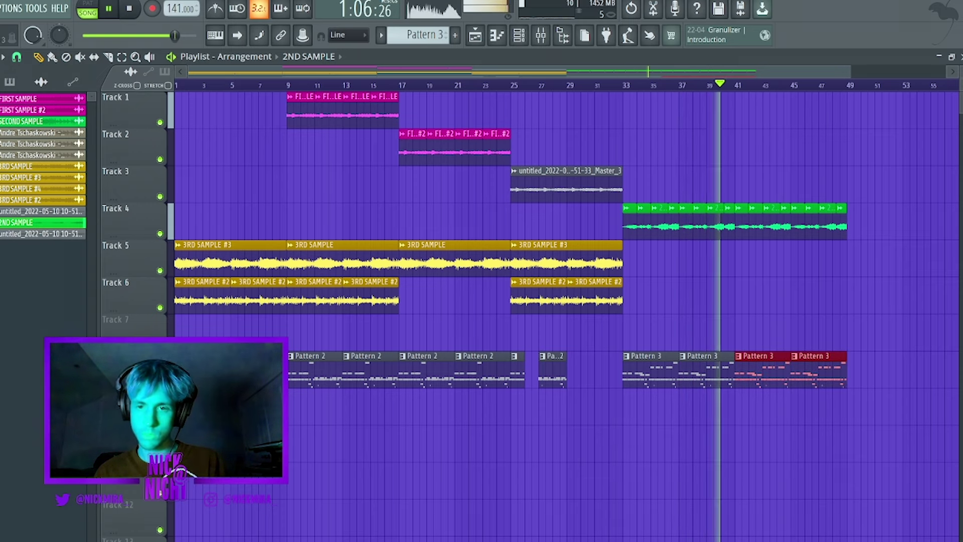
{"action": "key", "text": "ctrl+d"}
Duplicate the 3RD SAMPLE #2 clips on Track 6 up to bar 48 and delete the copies in bars 33 to 40
{"action": "left_click_drag", "start_coordinate": [610, 279], "coordinate": [544, 314]}
{"action": "key", "text": "ctrl+b"}
{"action": "key", "text": "ctrl+b"}
{"action": "key", "text": "ctrl+d"}
{"action": "right_click", "coordinate": [652, 297]}
{"action": "right_click", "coordinate": [704, 297]}
Copy the FIRST SAMPLE #2 clips to bar 41 on Track 2 and duplicate the clips of bars 41–48 into bars 49–56
{"action": "mouse_move", "coordinate": [496, 131]}
{"action": "left_mouse_down"}
{"action": "mouse_move", "coordinate": [421, 160]}
{"action": "mouse_move", "coordinate": [786, 148]}
{"action": "mouse_move", "coordinate": [666, 376]}
{"action": "mouse_move", "coordinate": [672, 407]}
{"action": "left_mouse_up"}
{"action": "double_click", "coordinate": [757, 151]}
{"action": "scroll", "coordinate": [757, 151], "scroll_direction": "down", "scroll_amount": 1}
{"action": "scroll", "coordinate": [757, 151], "scroll_direction": "down", "scroll_amount": 1}
{"action": "key", "text": "ctrl+b"}
{"action": "key", "text": "ctrl+d"}
Copy the FIRST SAMPLE clips to bar 41 on Track 1 and duplicate them through bar 56
{"action": "mouse_move", "coordinate": [392, 108]}
{"action": "left_mouse_down"}
{"action": "mouse_move", "coordinate": [321, 115]}
{"action": "mouse_move", "coordinate": [713, 115]}
{"action": "left_mouse_up"}
{"action": "key", "text": "ctrl+b"}
{"action": "key", "text": "ctrl+d"}
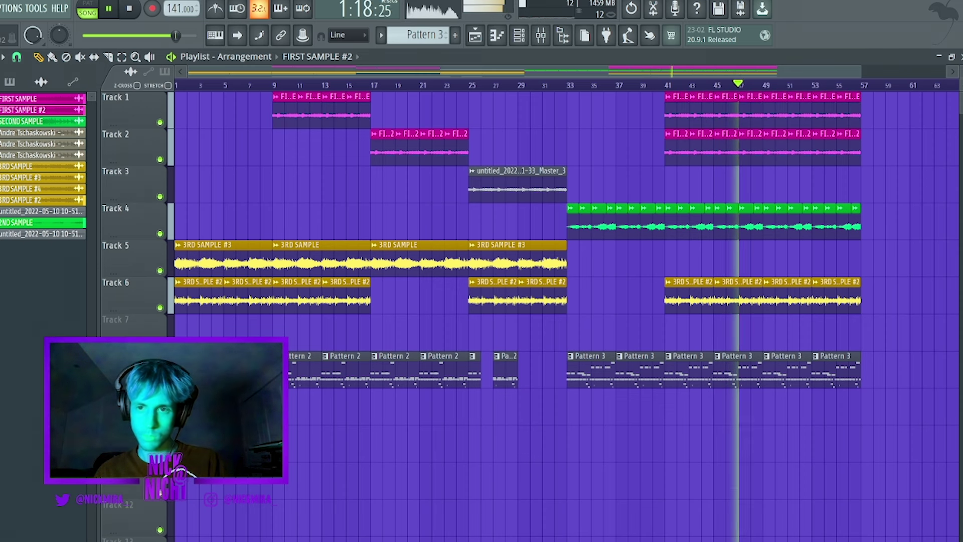
Delete the first three FIRST SAMPLE #2 clips from bar 41 onward on Track 2
{"action": "right_click", "coordinate": [679, 148]}
{"action": "right_click", "coordinate": [702, 148]}
{"action": "right_click", "coordinate": [726, 148]}
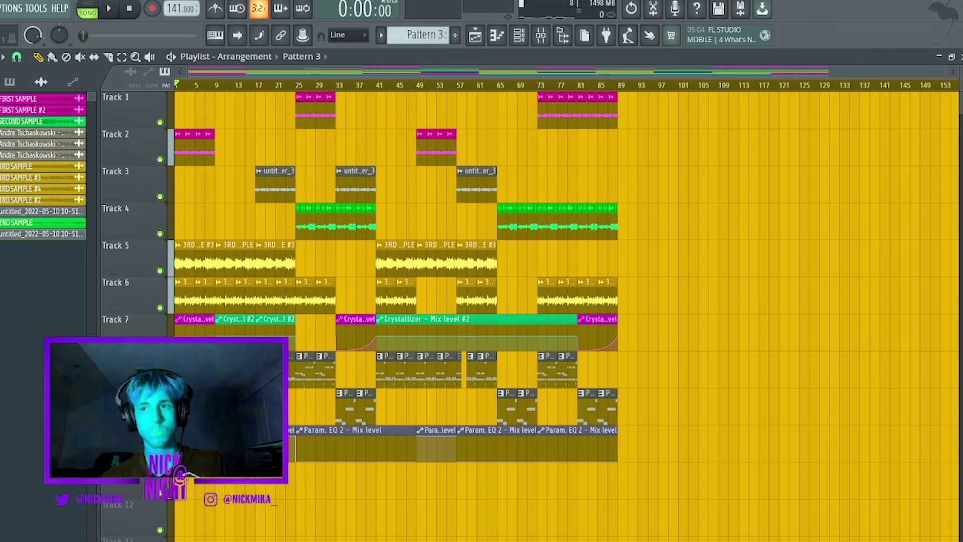